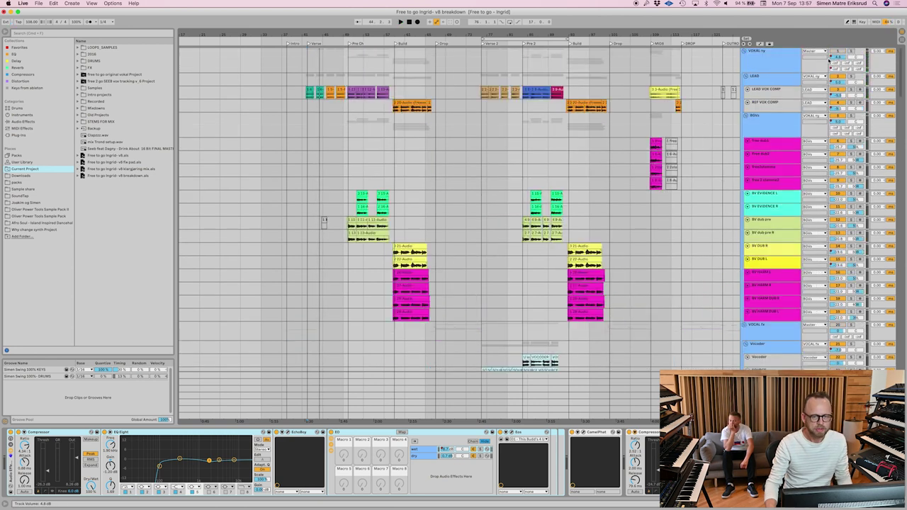
# Solo the ob-xa 1 NY and ob-xa 2 NY tracks and play them from the start of the verse.
pyautogui.scroll(-8, 286, 189)
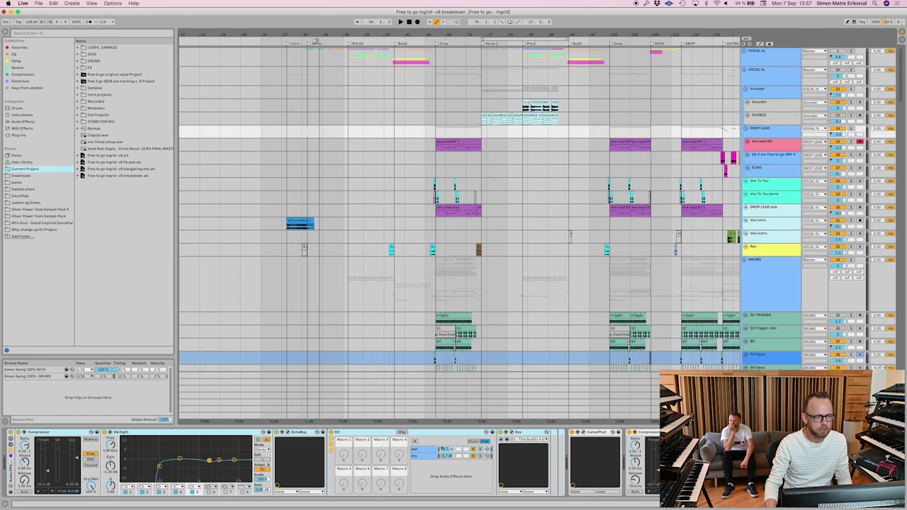
pyautogui.scroll(2, 460, 212)
pyautogui.scroll(-15, 460, 212)
pyautogui.click(764, 224)
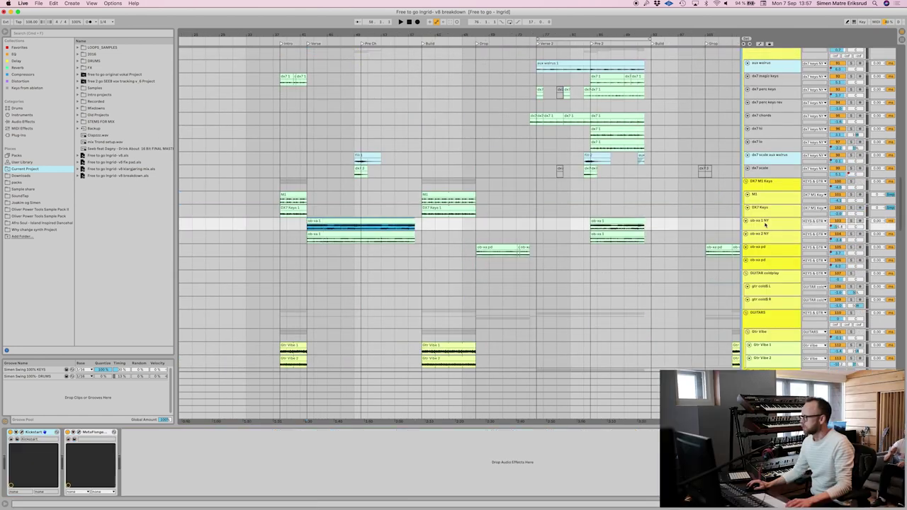
pyautogui.press('Down')
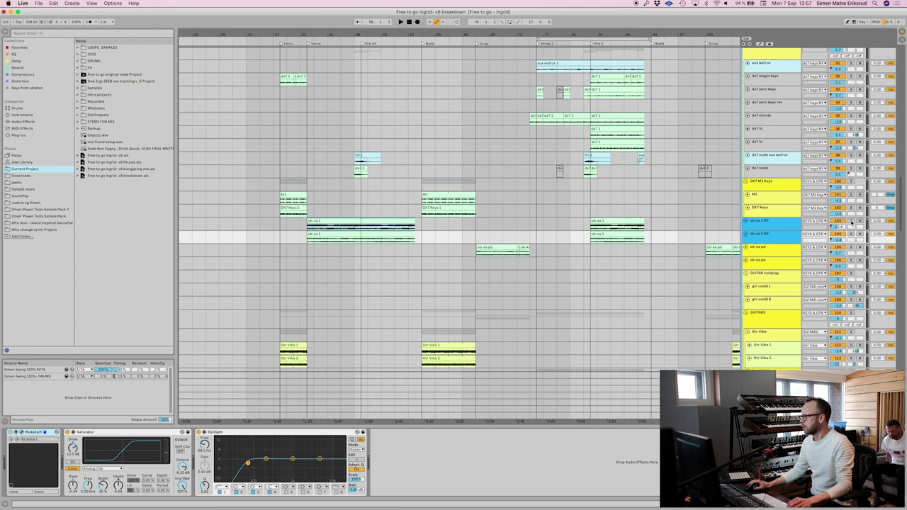
pyautogui.press('Up')
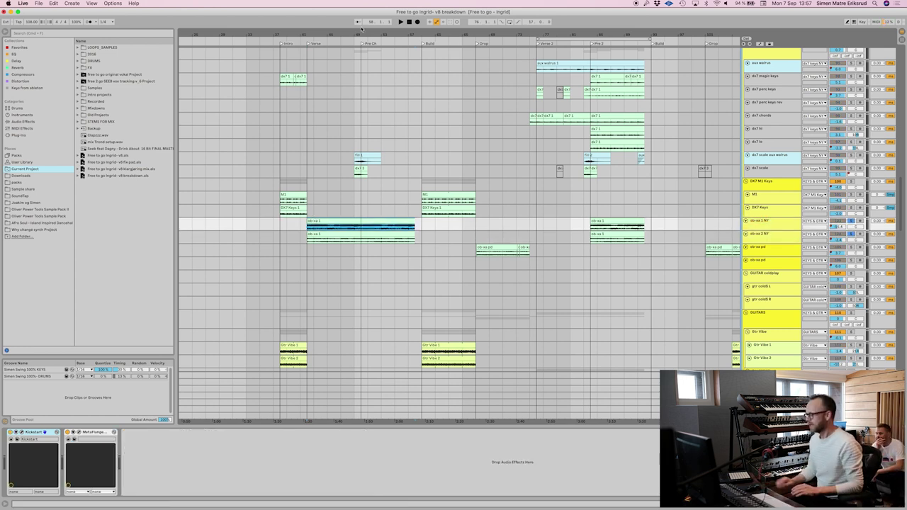
pyautogui.press('space')
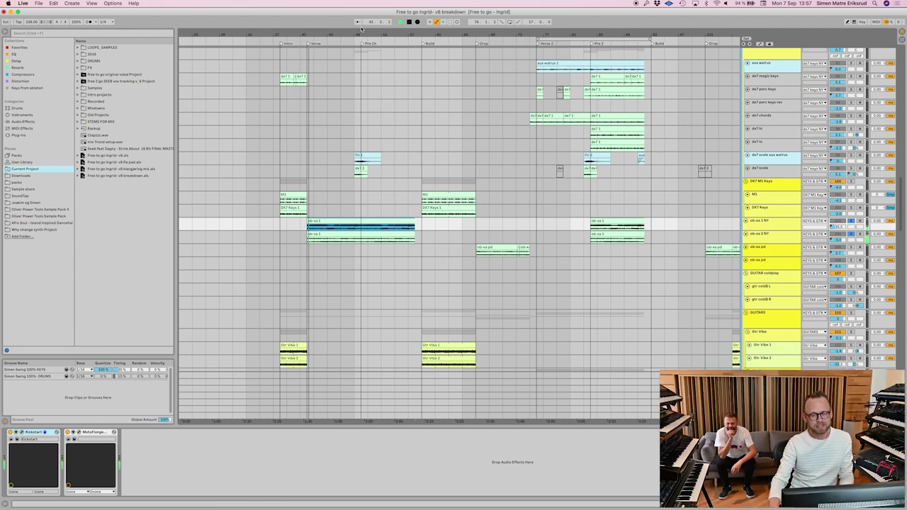
# Add the verse diva arp edit, D50 pad and JV-1080 pad tracks and the KEYS vibey group to the solo during playback.
pyautogui.scroll(-10, 391, 224)
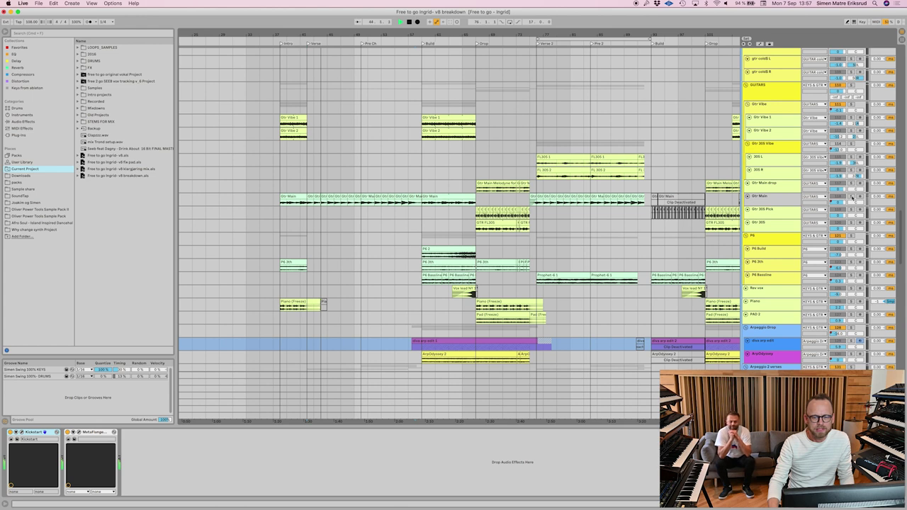
pyautogui.click(380, 264)
pyautogui.scroll(-9, 380, 265)
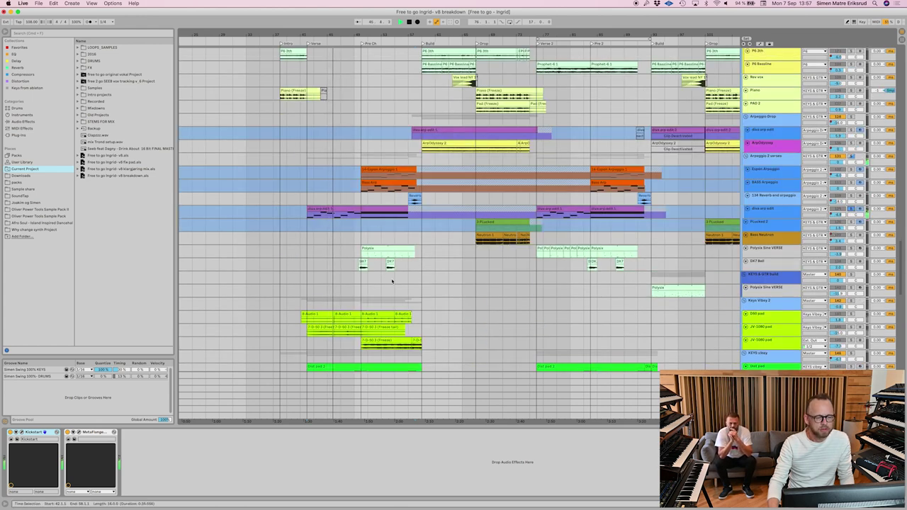
pyautogui.scroll(-2, 326, 273)
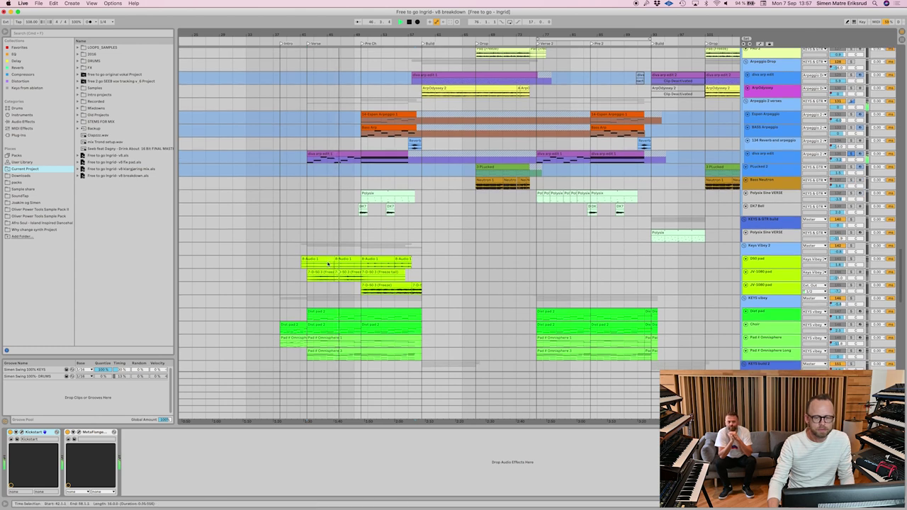
pyautogui.scroll(-2, 333, 266)
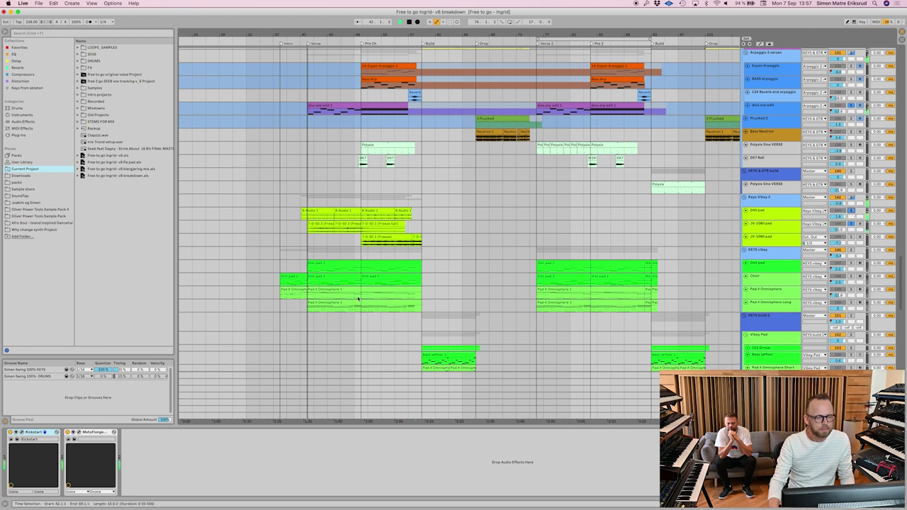
pyautogui.scroll(-2, 334, 284)
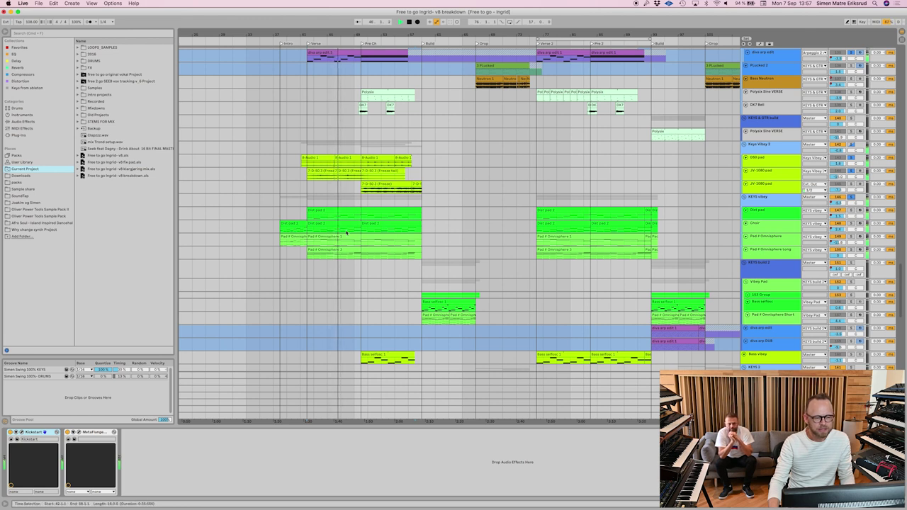
pyautogui.scroll(-5, 354, 257)
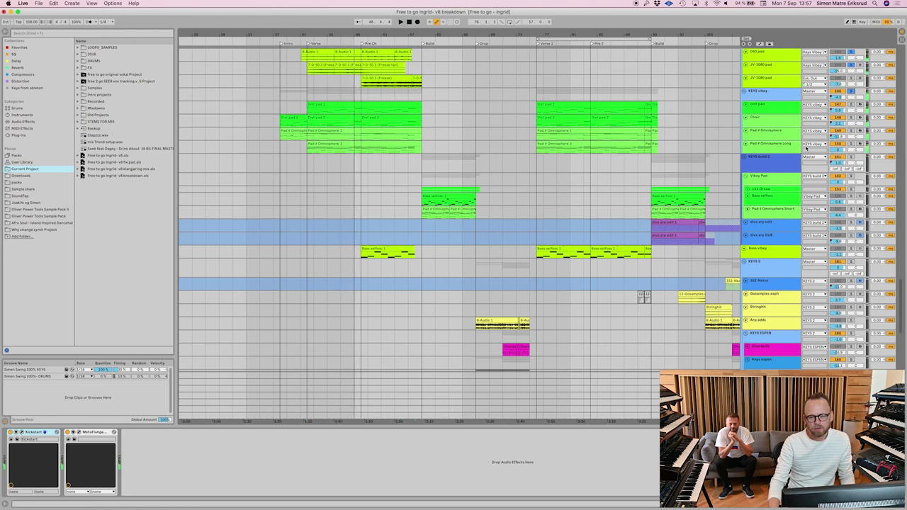
# View the Omnisphere instrument on the Pad # Omnisphere Long track and the Kontakt instrument on the Choir track.
pyautogui.click(769, 147)
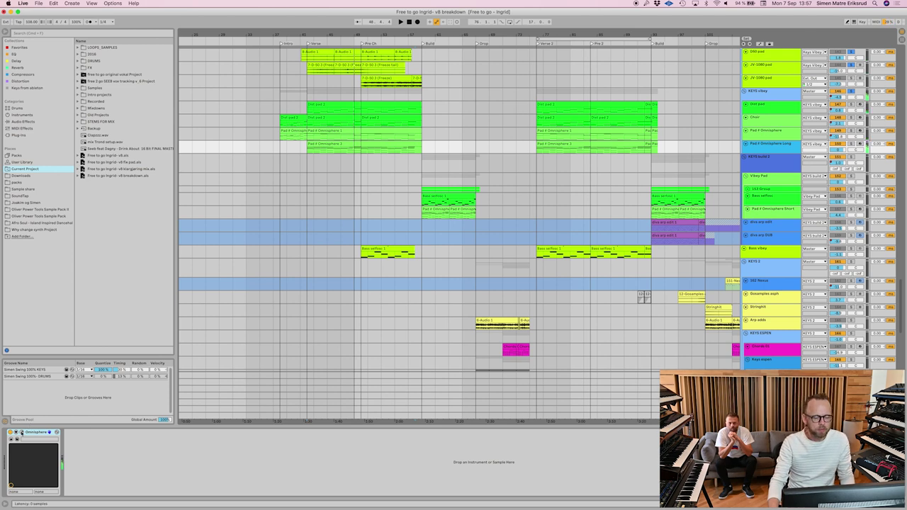
pyautogui.click(22, 432)
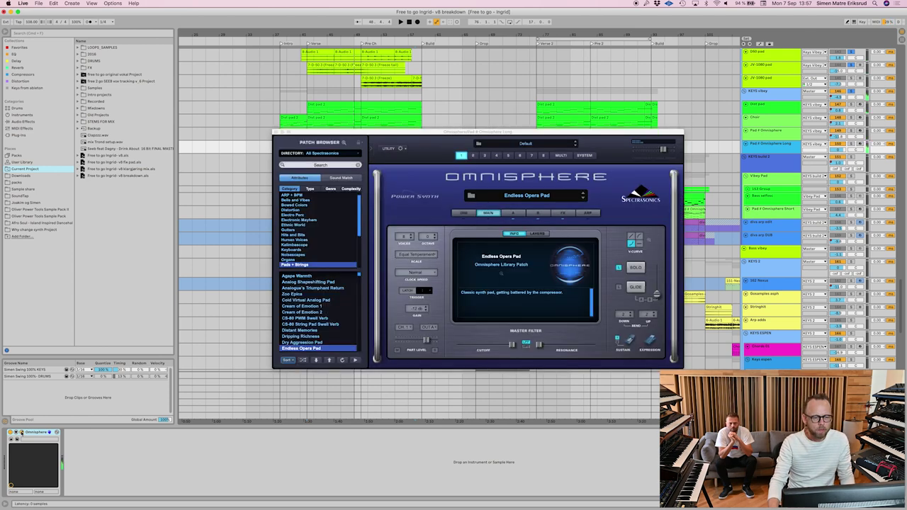
pyautogui.click(783, 122)
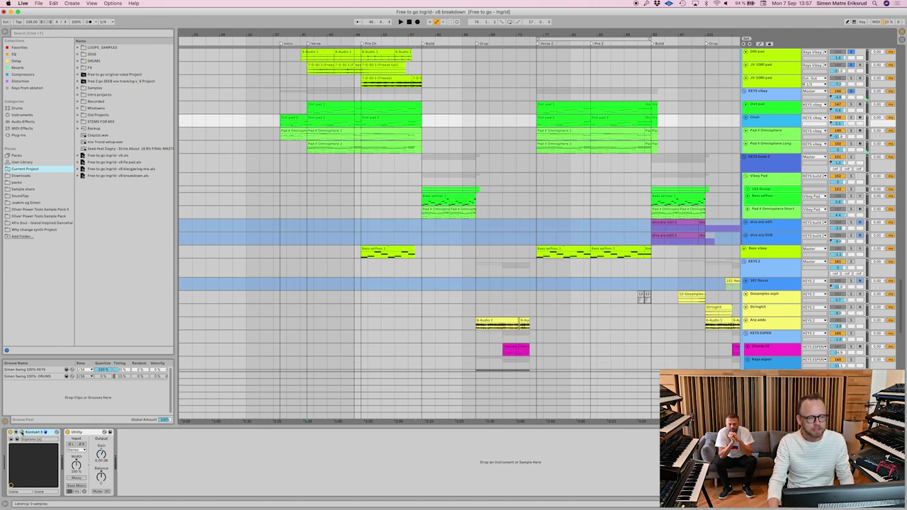
pyautogui.click(22, 432)
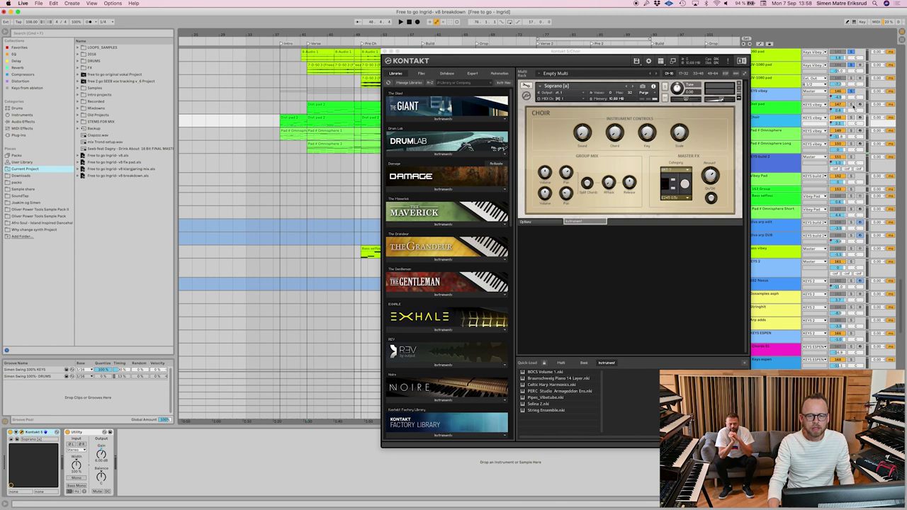
# Solo the Dist pad track, play its verse clip, and view the settings of its Blackhole reverb.
pyautogui.click(851, 105)
pyautogui.click(780, 108)
pyautogui.click(346, 105)
pyautogui.press('space')
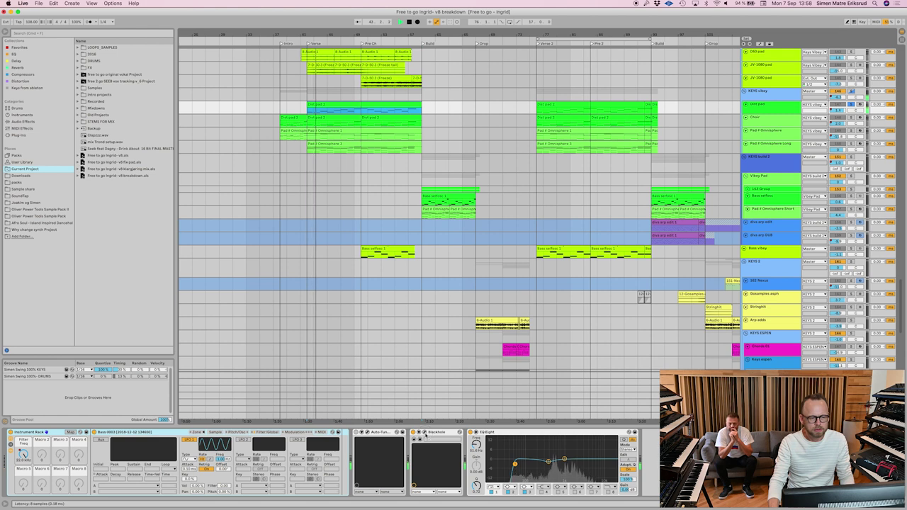
pyautogui.click(425, 434)
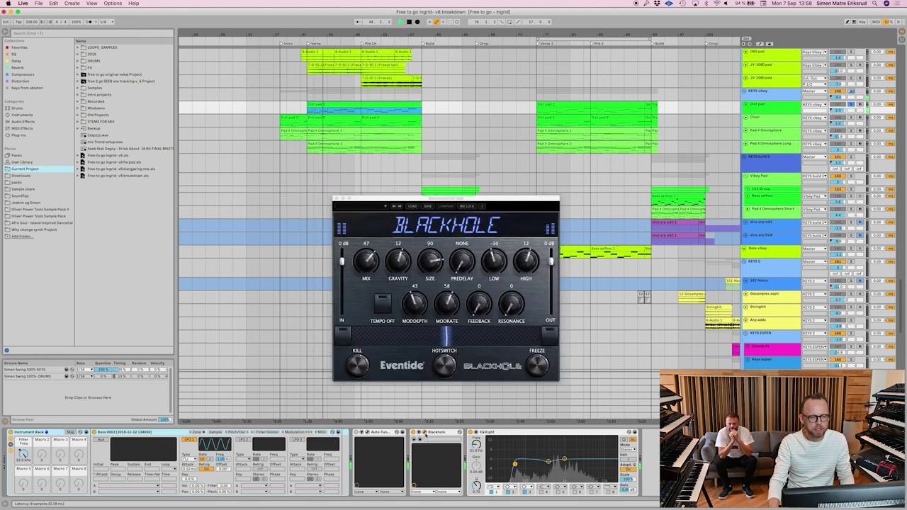
pyautogui.click(425, 435)
# Solo the JV-1080 pad, play it from its first verse clip, and add the D50 pad to the solo.
pyautogui.scroll(4, 812, 164)
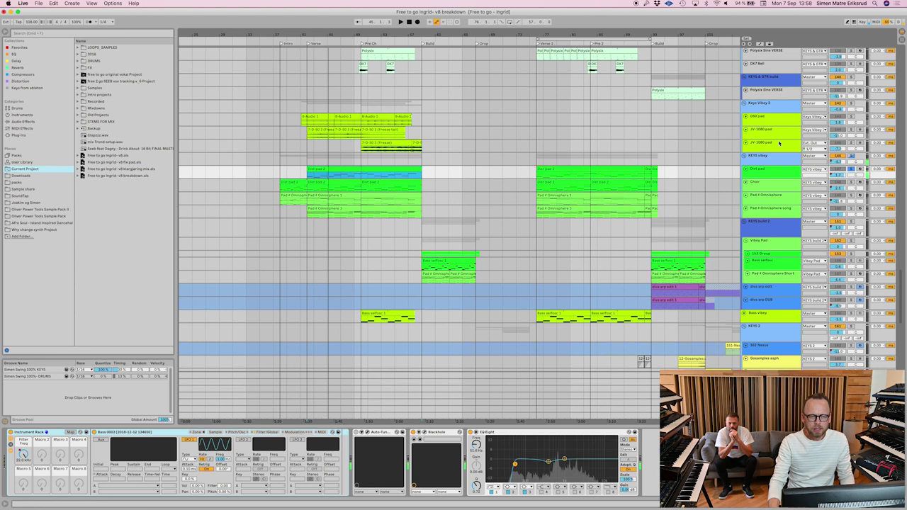
pyautogui.click(772, 131)
pyautogui.click(850, 130)
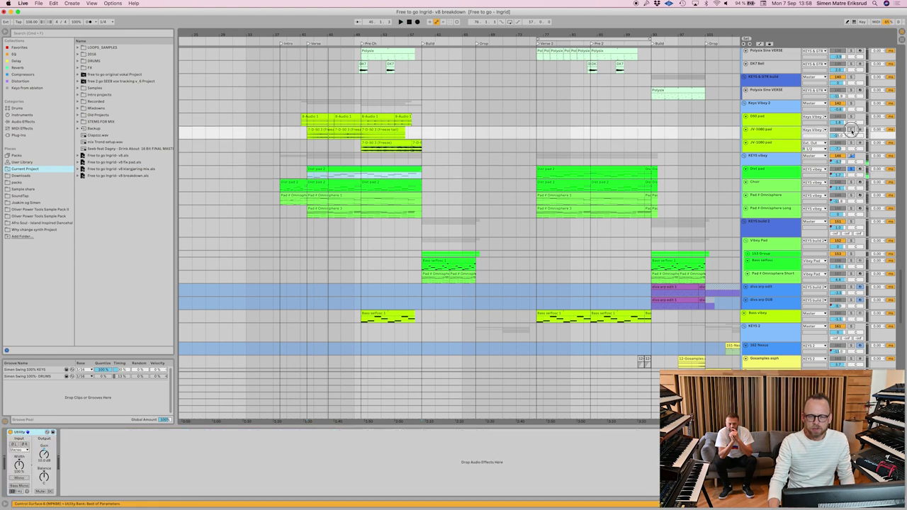
pyautogui.click(780, 135)
pyautogui.click(313, 130)
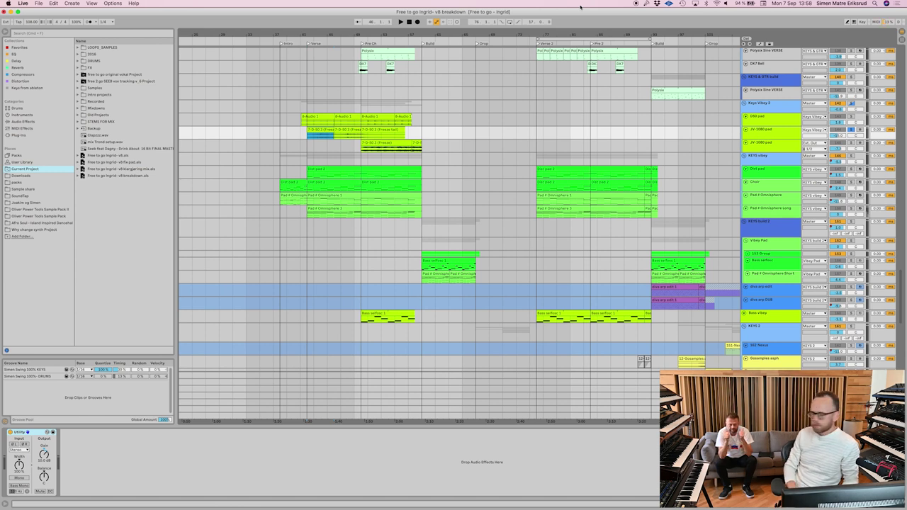
pyautogui.press('space')
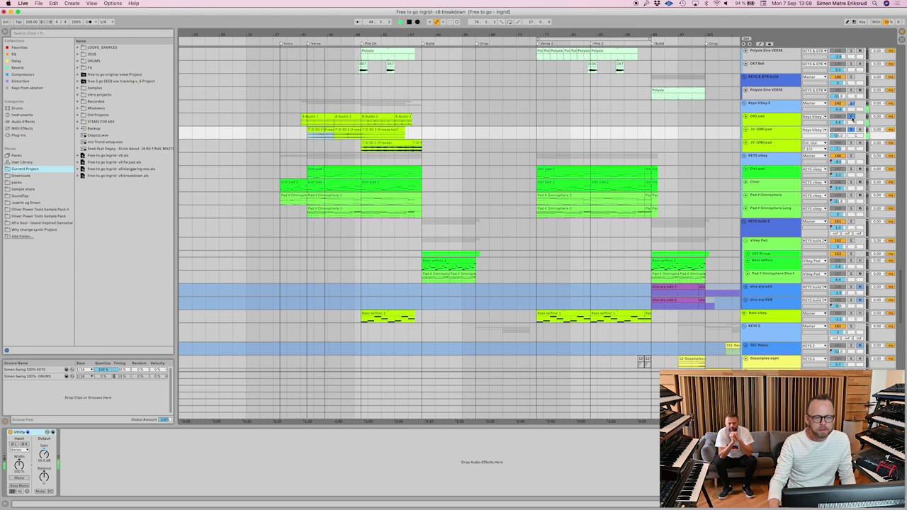
pyautogui.press('space')
# Solo and unfreeze the diva arp edit track in the Arpeggio 2 verses group, and view its Diva synth during playback.
pyautogui.scroll(5, 661, 287)
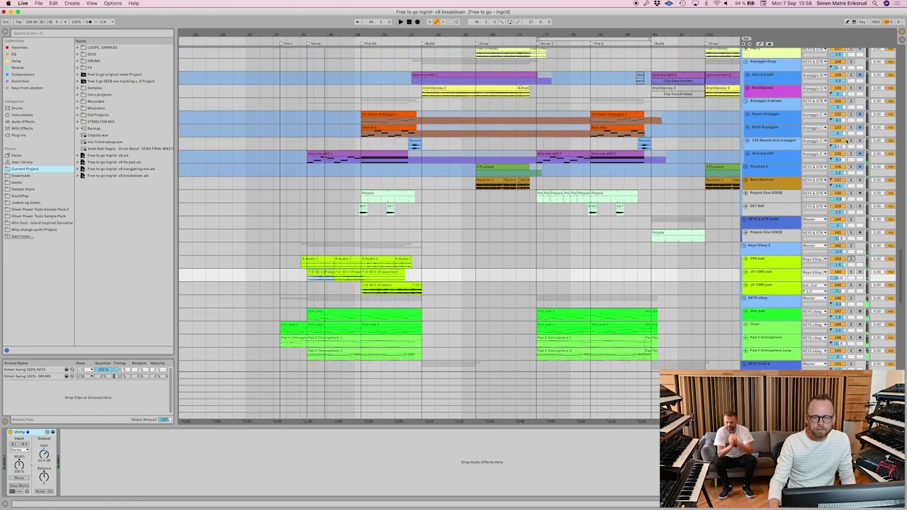
pyautogui.click(851, 154)
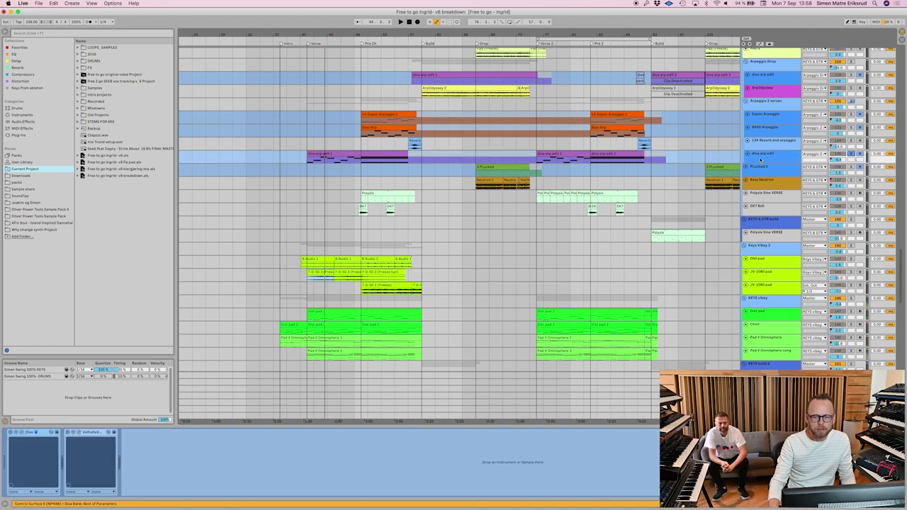
pyautogui.rightClick(763, 157)
pyautogui.click(783, 206)
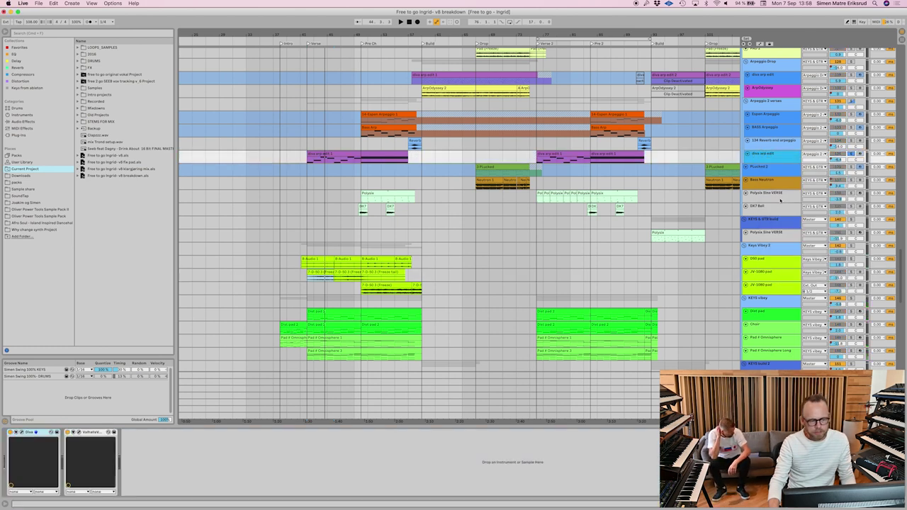
pyautogui.click(22, 433)
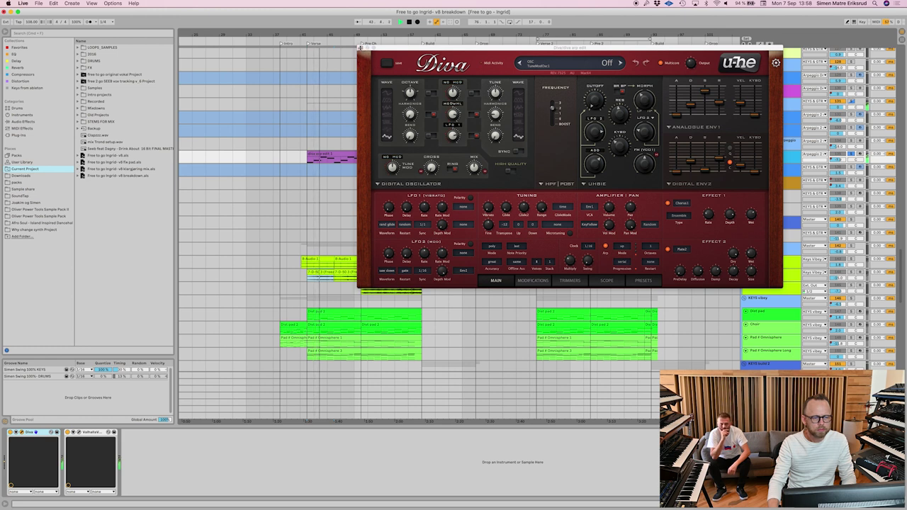
pyautogui.click(362, 47)
# Solo the Gtr Main track and play it from the start of the verse.
pyautogui.scroll(5, 368, 279)
pyautogui.scroll(8, 368, 278)
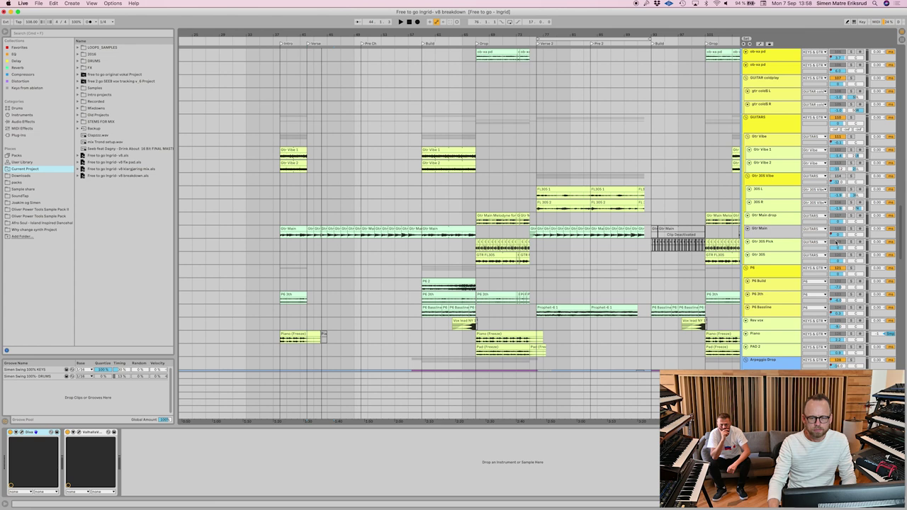
pyautogui.click(769, 229)
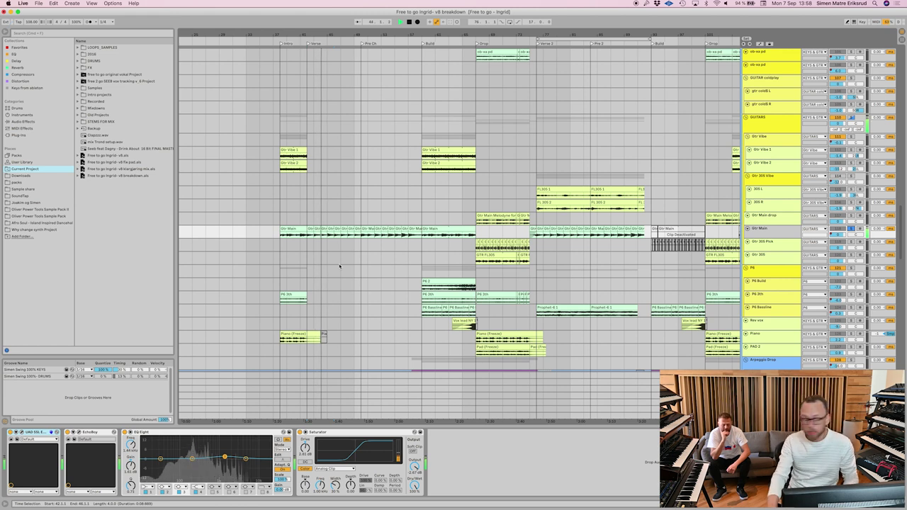
pyautogui.scroll(5, 344, 261)
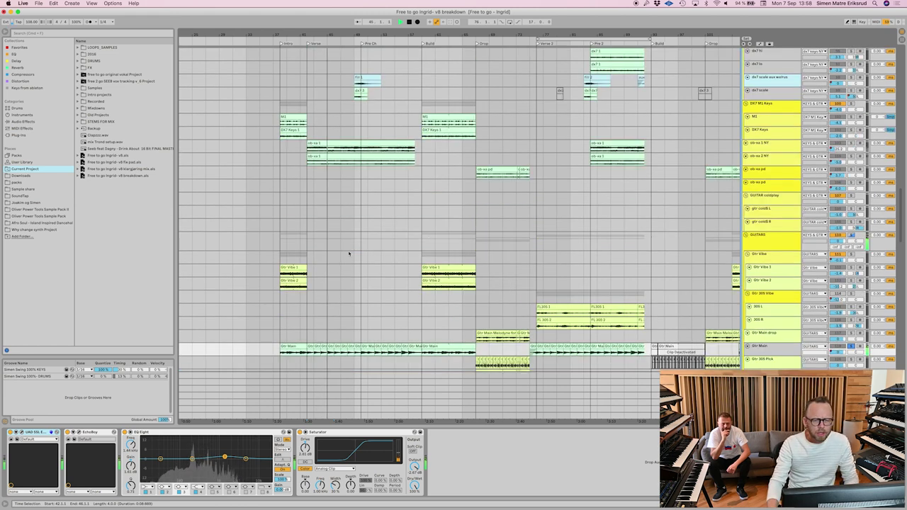
pyautogui.scroll(5, 492, 222)
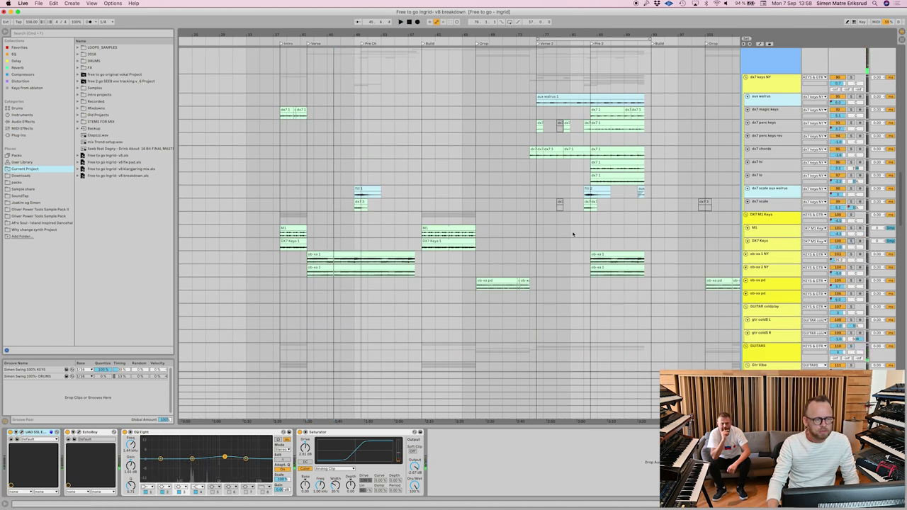
# Play the full mix from the start of the verse while returning to the vocal groups.
pyautogui.click(316, 293)
pyautogui.press('space')
pyautogui.scroll(7, 328, 283)
pyautogui.scroll(10, 376, 259)
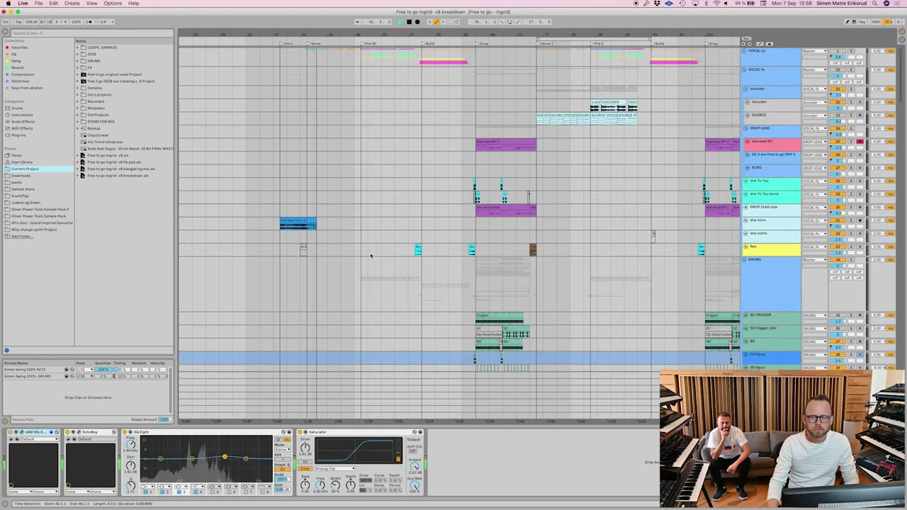
# Toggle solo on the VOCAL ny group and fold the VOCAL fx group.
pyautogui.click(850, 52)
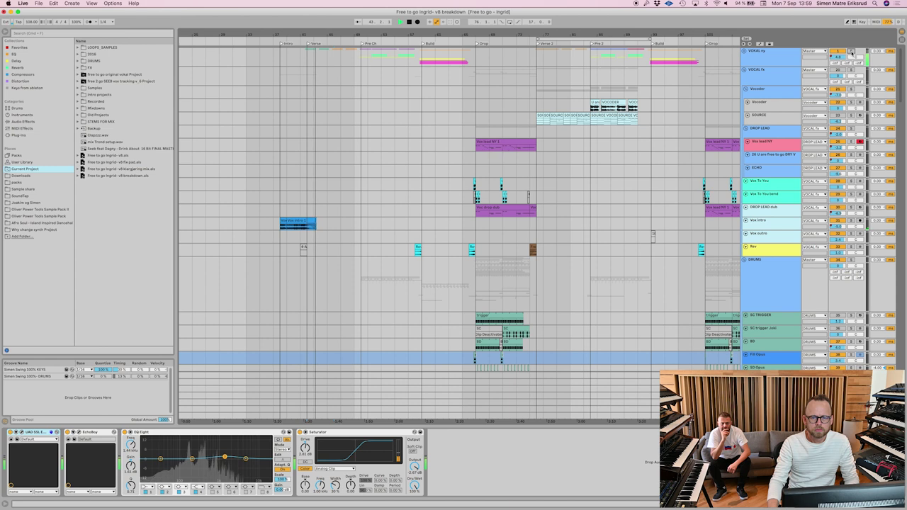
pyautogui.click(744, 71)
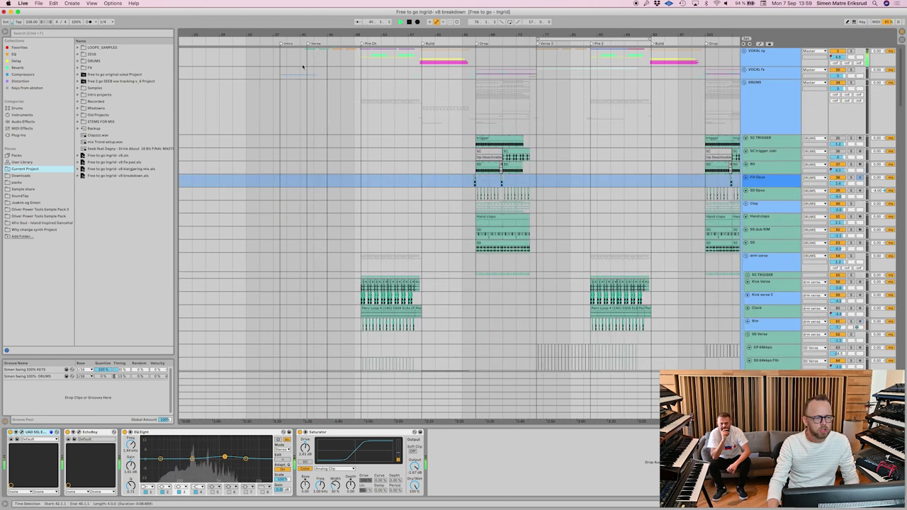
pyautogui.click(345, 34)
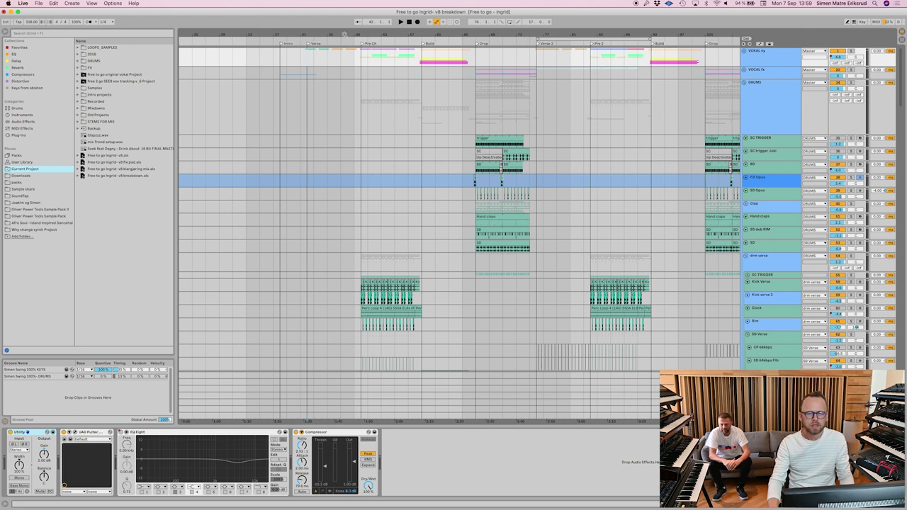
# Unfold the VOCAL ny group and select the first verse clip on the LEAD VOX COMP track.
pyautogui.click(743, 51)
pyautogui.click(771, 90)
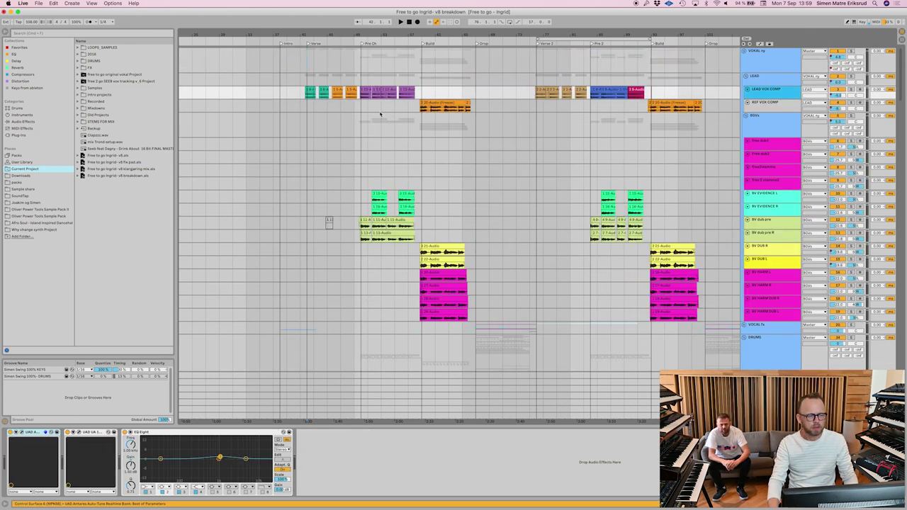
pyautogui.click(310, 98)
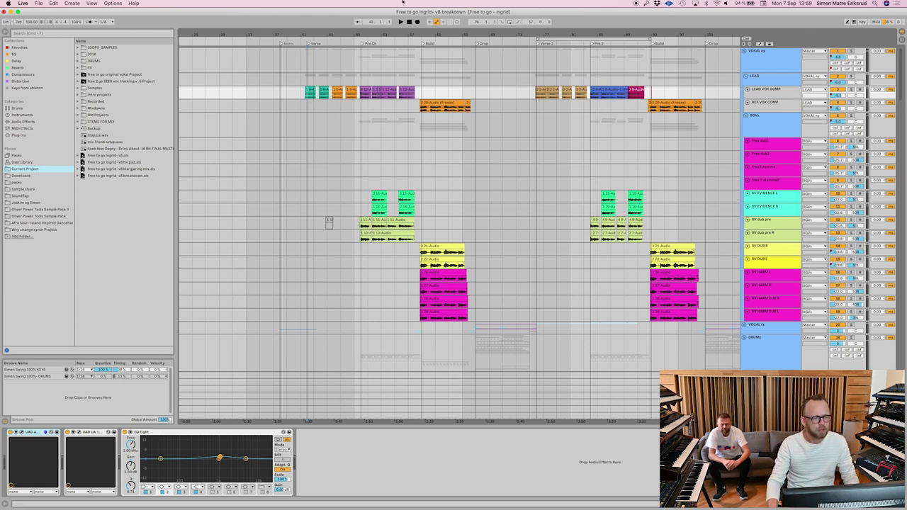
# Play the soloed verse vocal and show its Seventh Heaven reverb window while the vocal plays.
pyautogui.moveTo(312, 35); pyautogui.dragTo(312, 50)
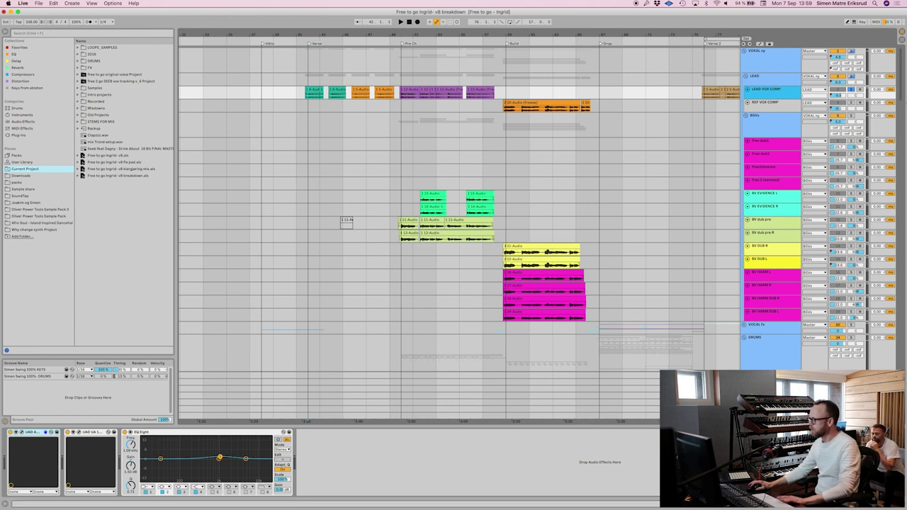
pyautogui.press('space')
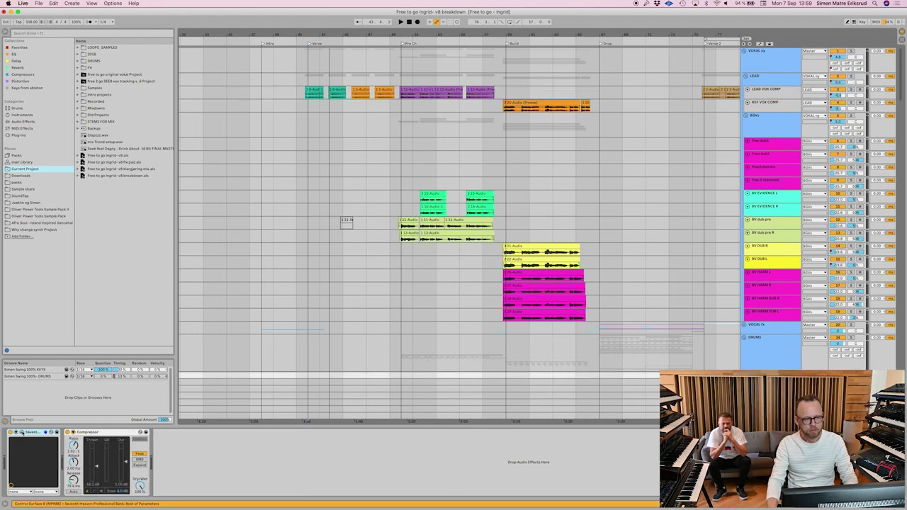
pyautogui.press('super+alt+p')
pyautogui.moveTo(363, 75); pyautogui.dragTo(493, 141)
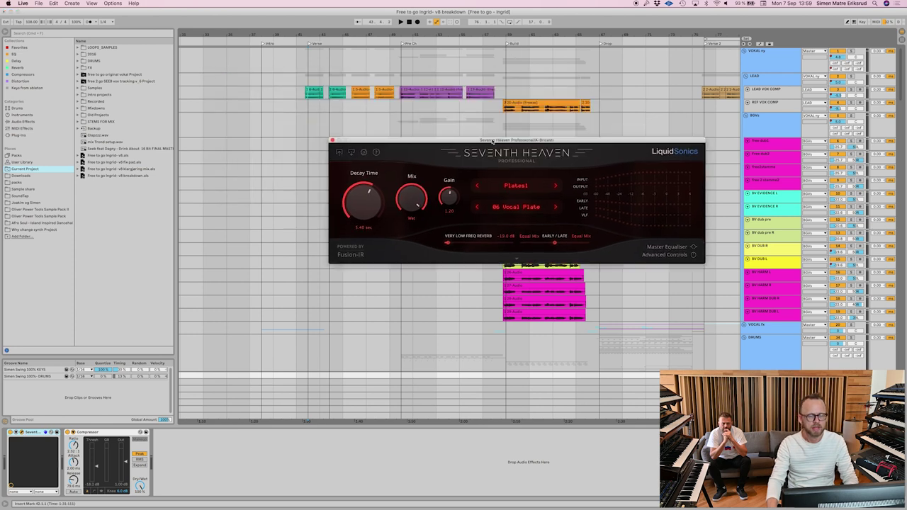
pyautogui.press('space')
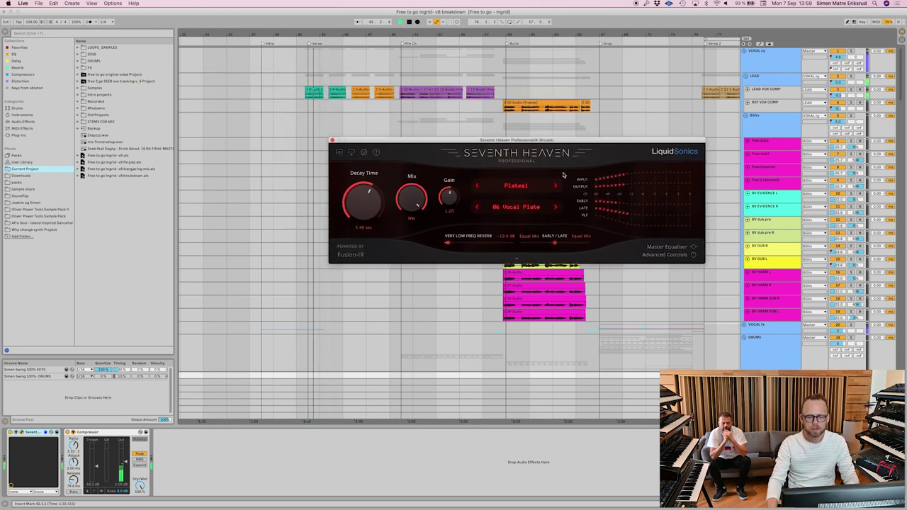
pyautogui.press('space')
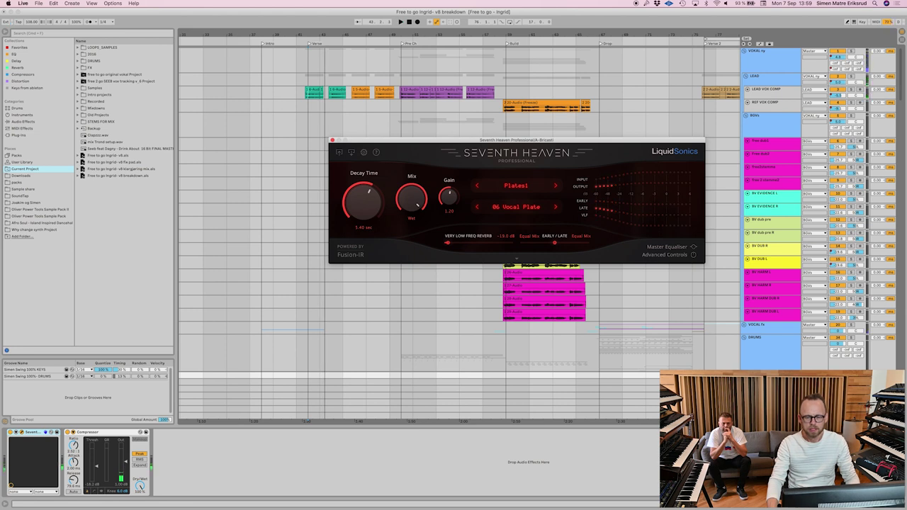
# Show the FabFilter Timeless 2 delay used on the vocal and play the verse through it.
pyautogui.click(347, 219)
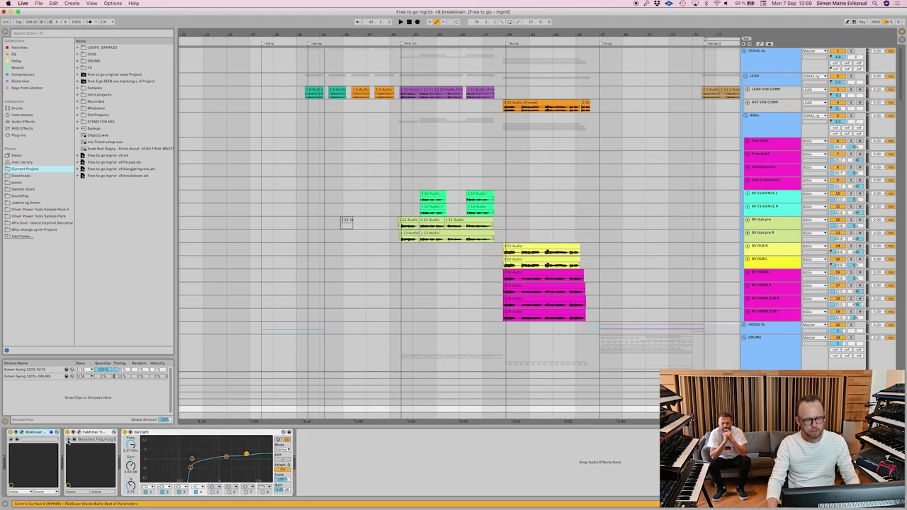
pyautogui.press('super+alt+p')
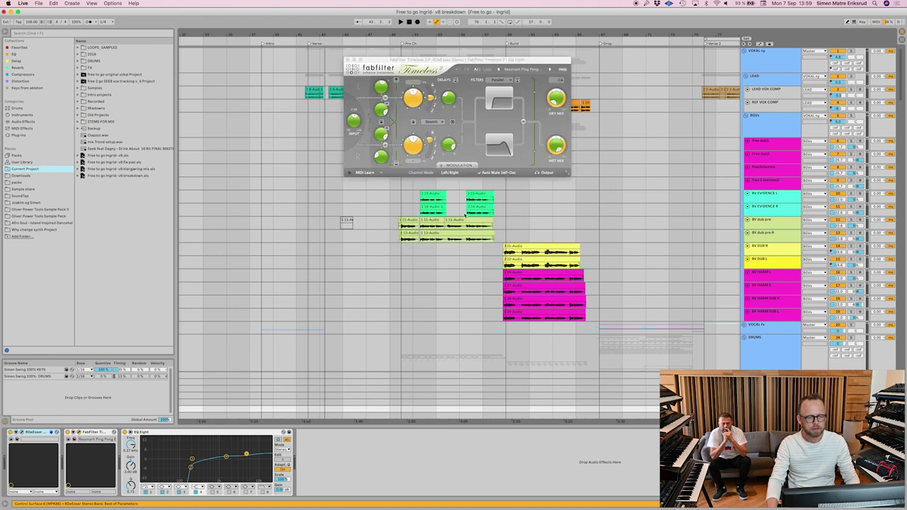
pyautogui.press('space')
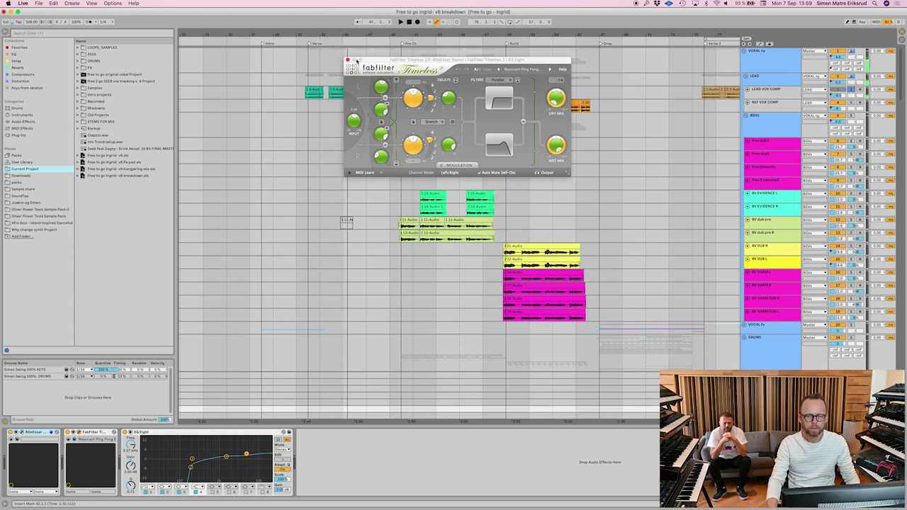
pyautogui.click(347, 60)
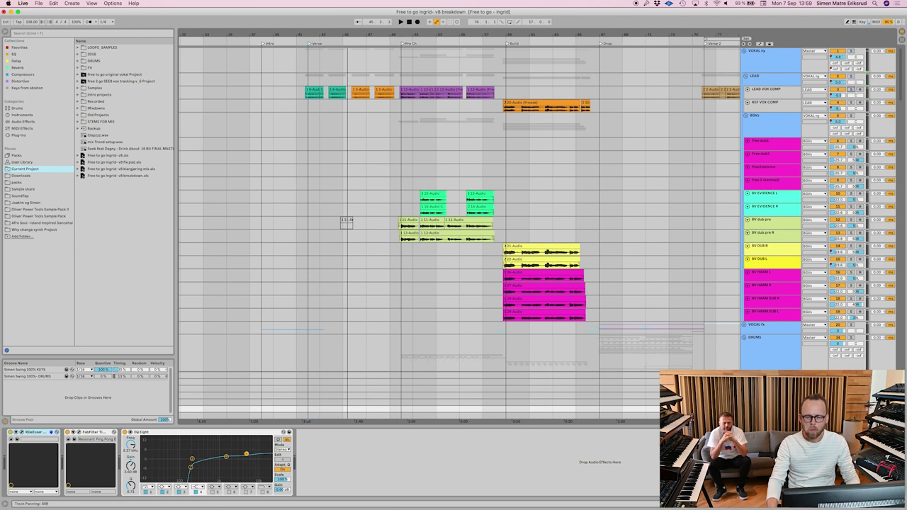
pyautogui.press('super+alt+p')
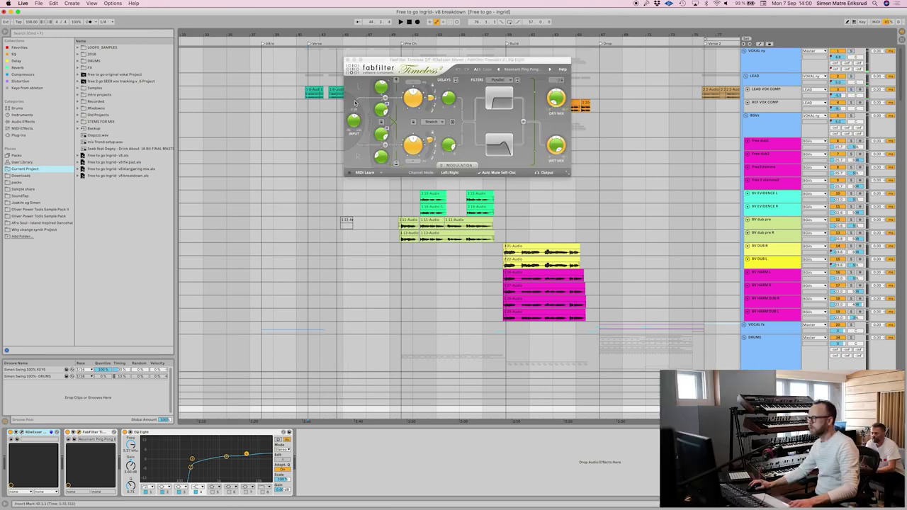
pyautogui.moveTo(374, 59); pyautogui.dragTo(374, 125)
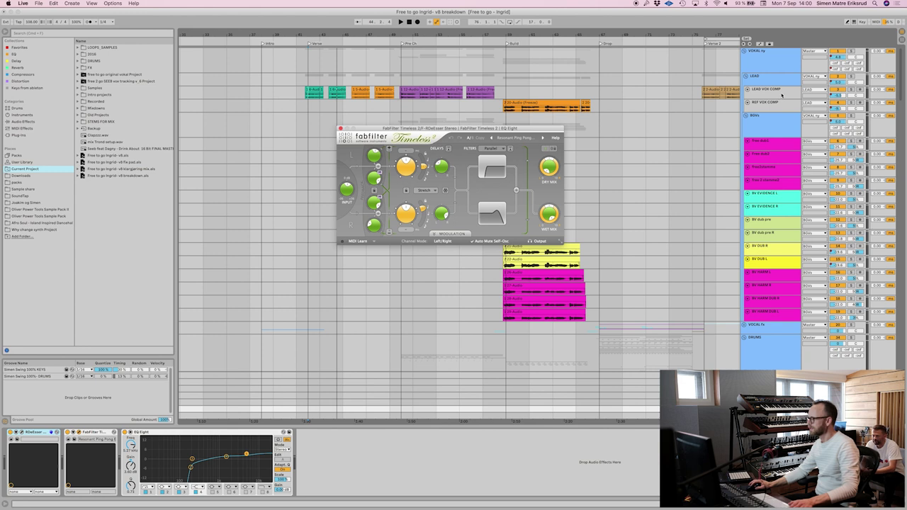
# Play the lead vocal and show the Auto-Tune Realtime and 1176LN windows of the LEAD VOX COMP track.
pyautogui.click(782, 94)
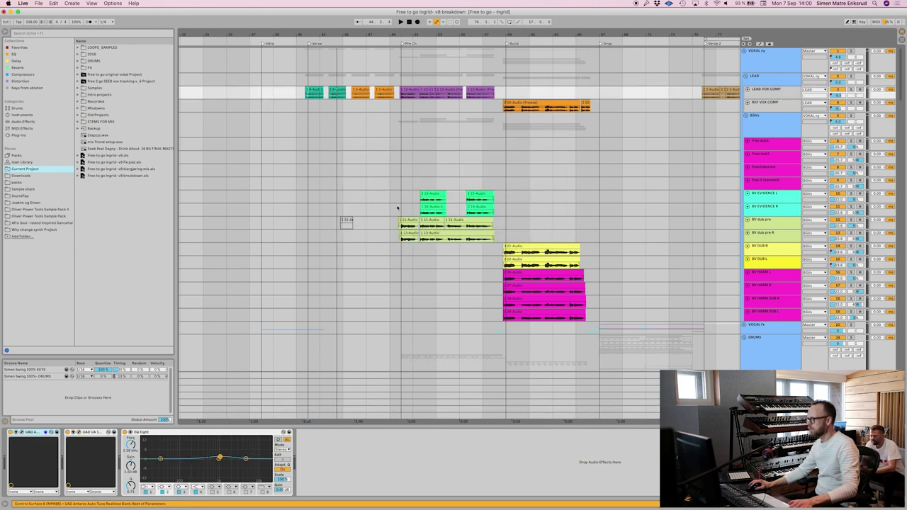
pyautogui.press('space')
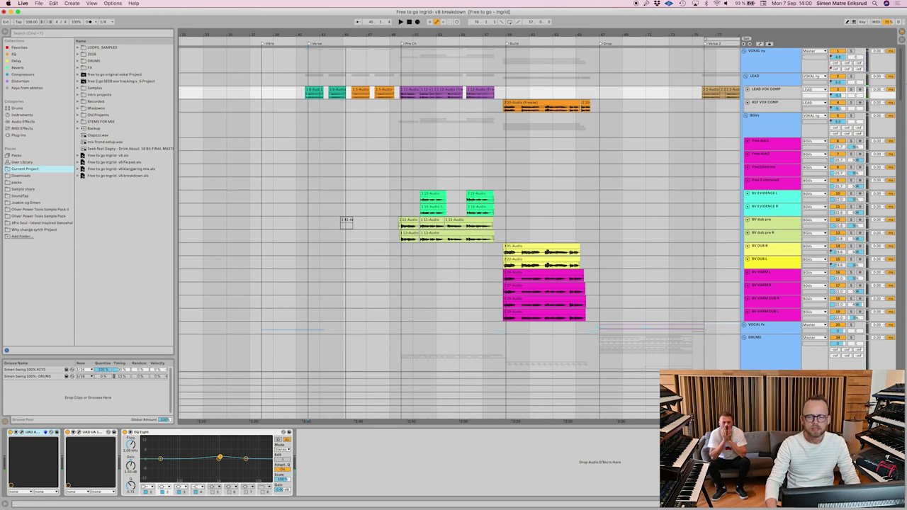
pyautogui.click(774, 81)
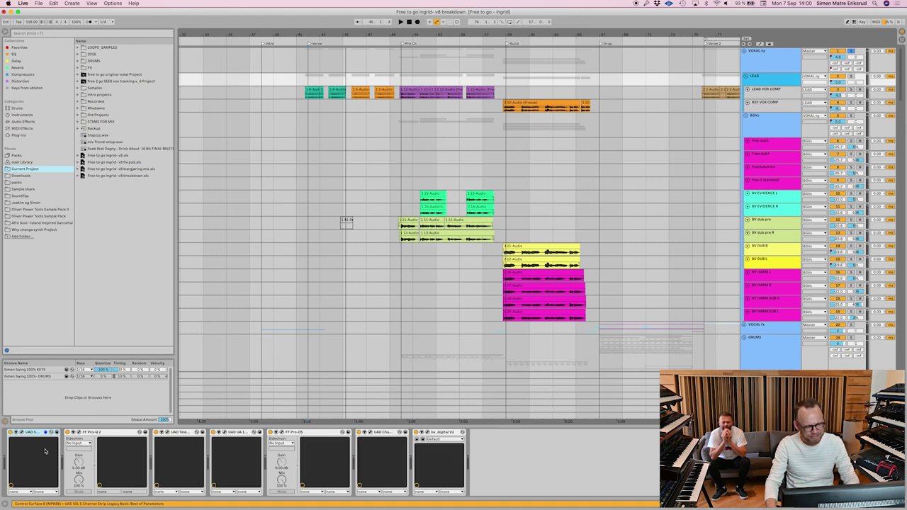
pyautogui.click(23, 434)
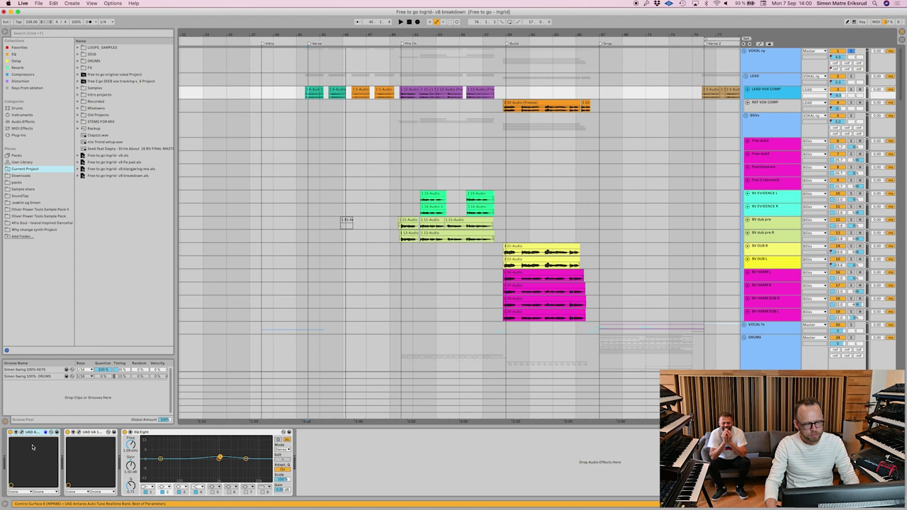
pyautogui.click(79, 432)
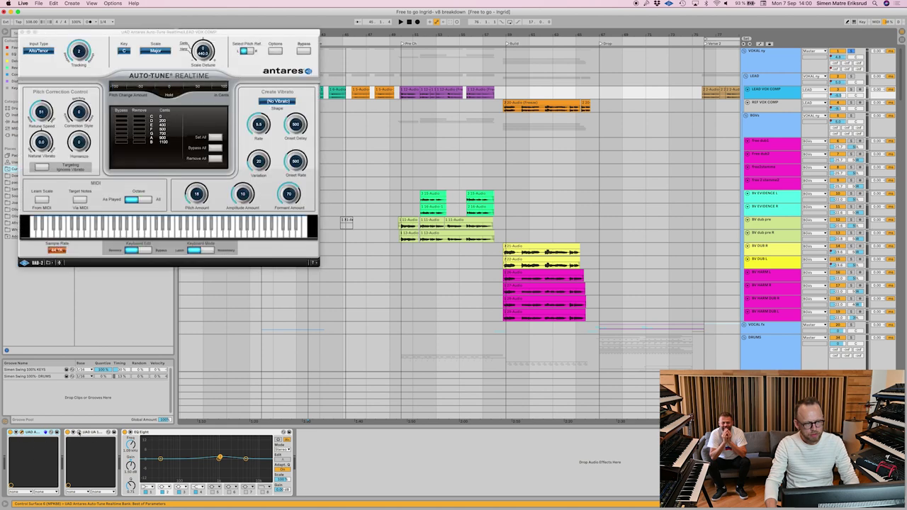
pyautogui.click(79, 432)
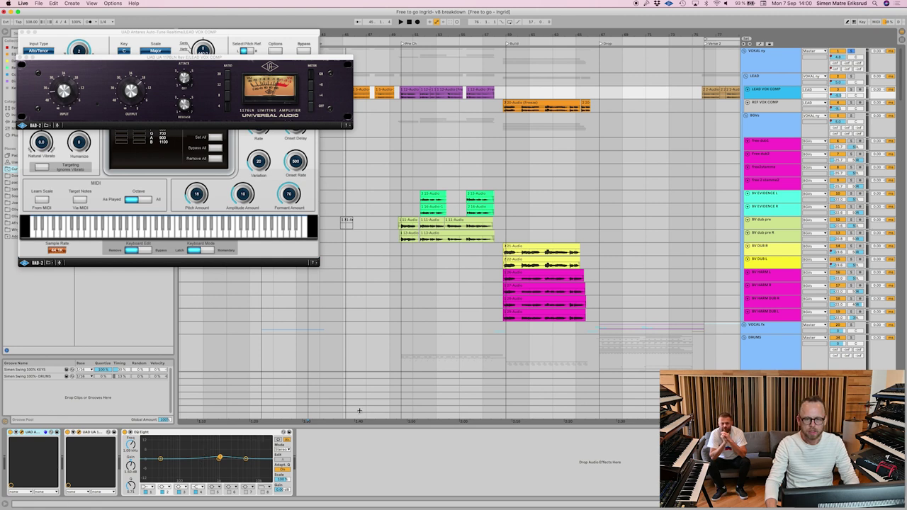
# Show the LEAD group's plug-in windows: SSL E Channel Strip, Pro-Q 2, Teletronix LA-2, 1176, Pro-DS, Curve Bender and bx_digital V2.
pyautogui.click(775, 77)
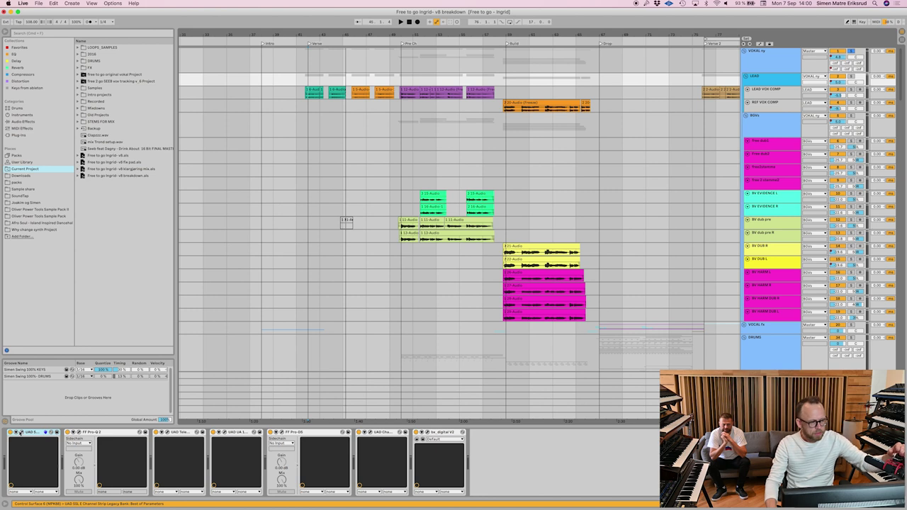
pyautogui.click(21, 435)
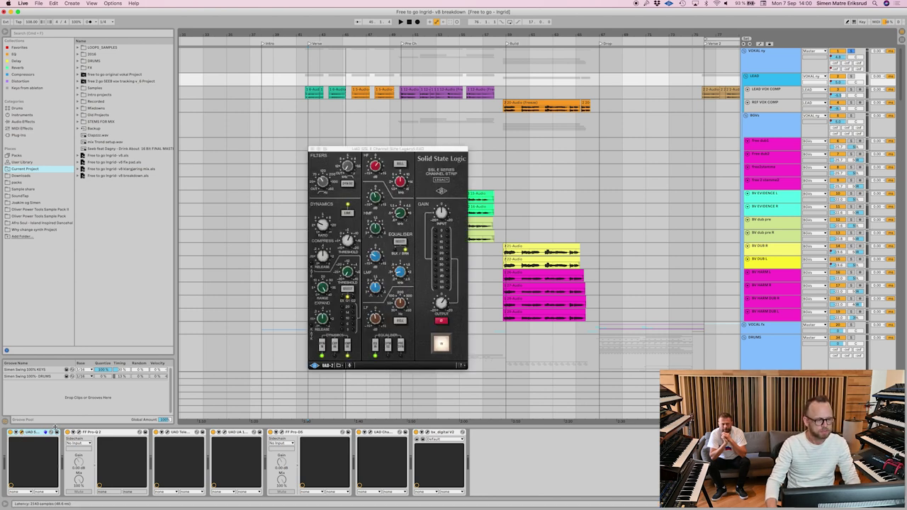
pyautogui.click(79, 433)
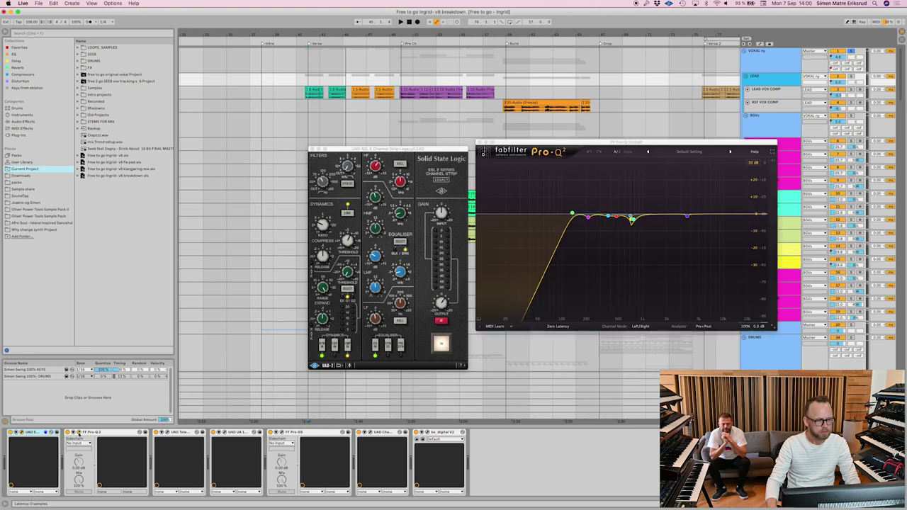
pyautogui.click(167, 435)
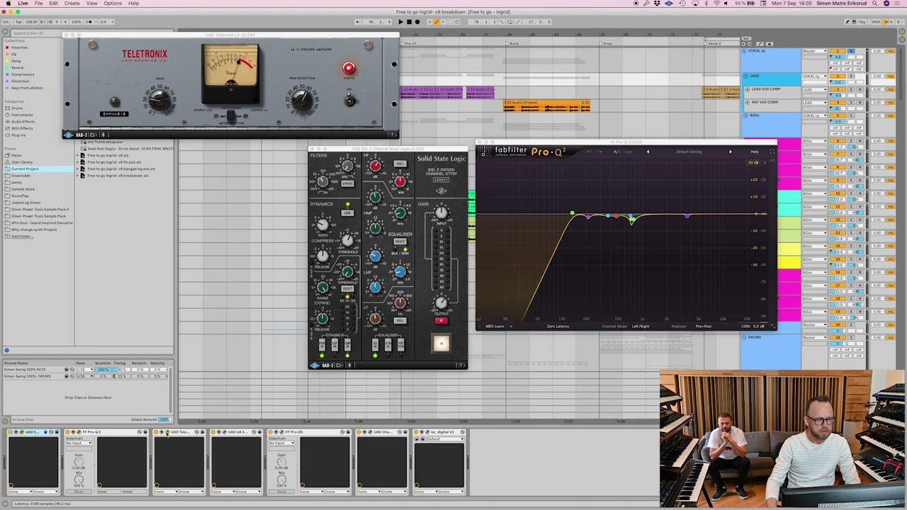
pyautogui.click(227, 433)
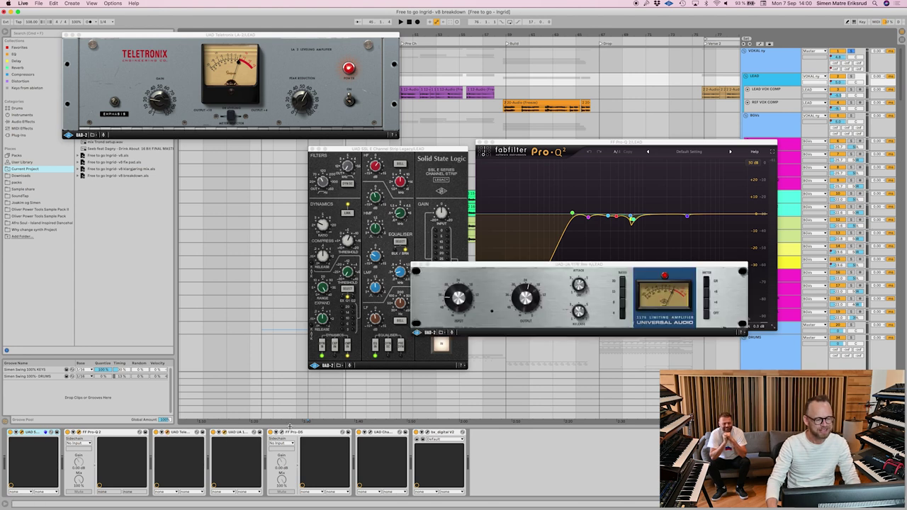
pyautogui.click(369, 433)
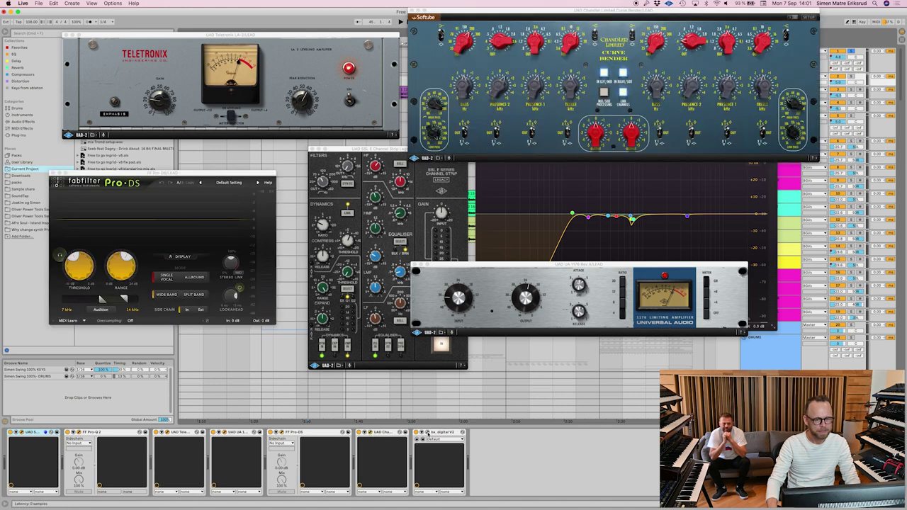
pyautogui.click(428, 433)
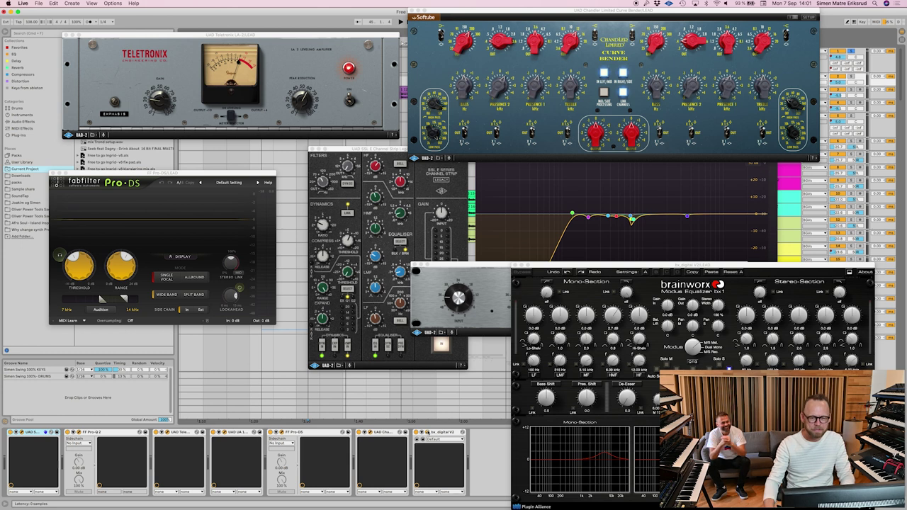
pyautogui.moveTo(674, 9); pyautogui.dragTo(716, 141)
# Show the Pultec EQP-1A window of the VOKAL ny group and close it again.
pyautogui.click(780, 58)
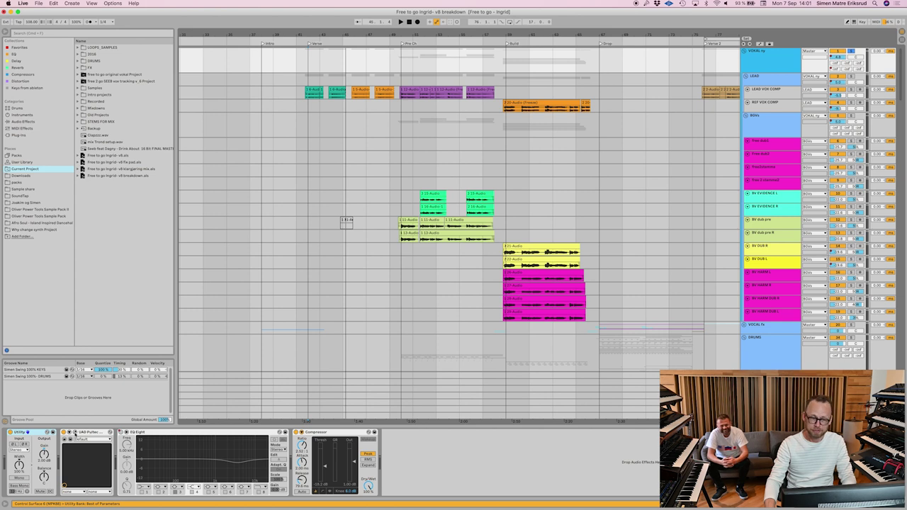
pyautogui.click(76, 433)
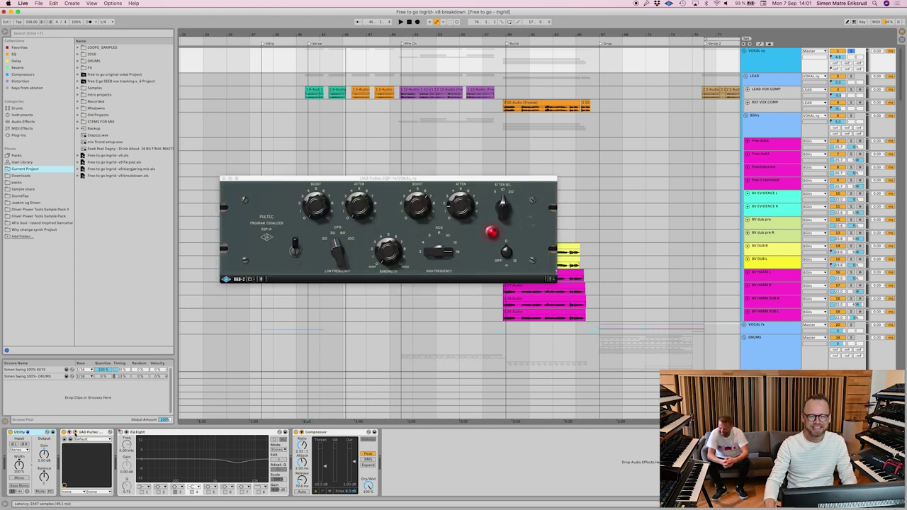
pyautogui.click(75, 433)
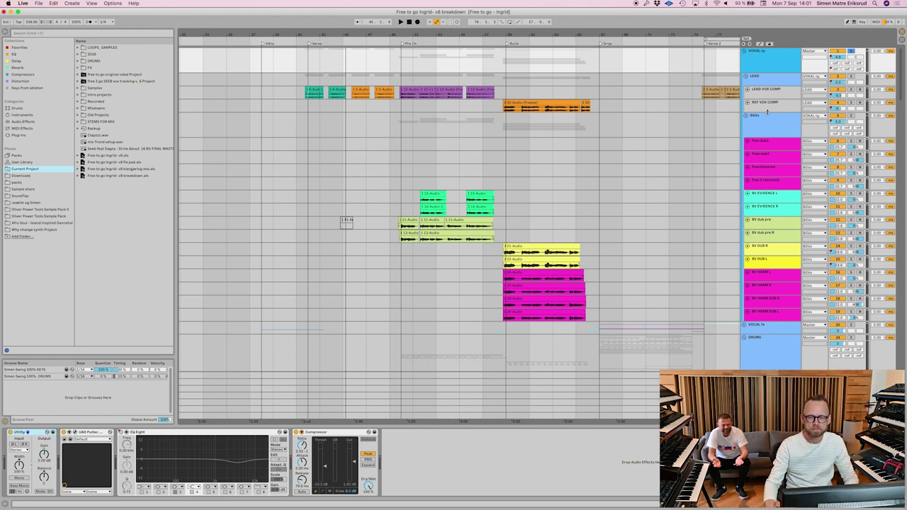
# Turn off solo on the VOKAL ny group and play the full mix from the verse while surveying all tracks.
pyautogui.click(850, 52)
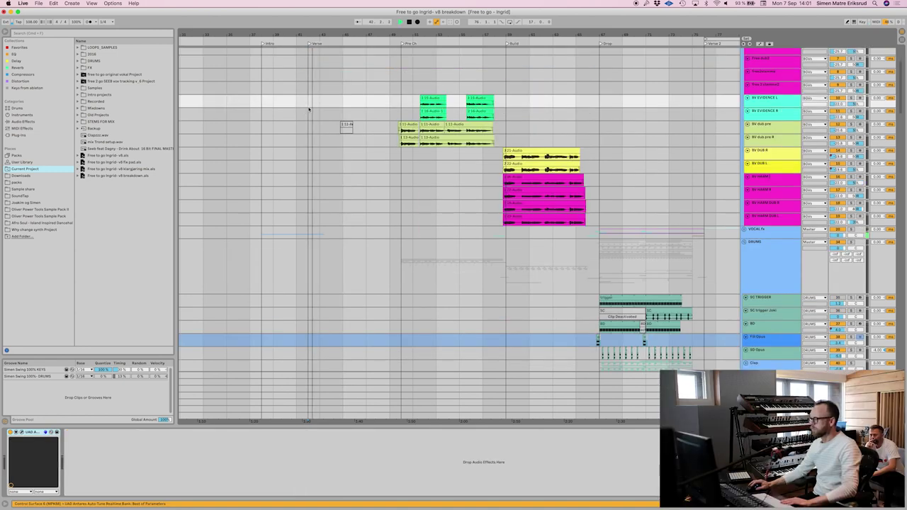
pyautogui.scroll(3, 369, 263)
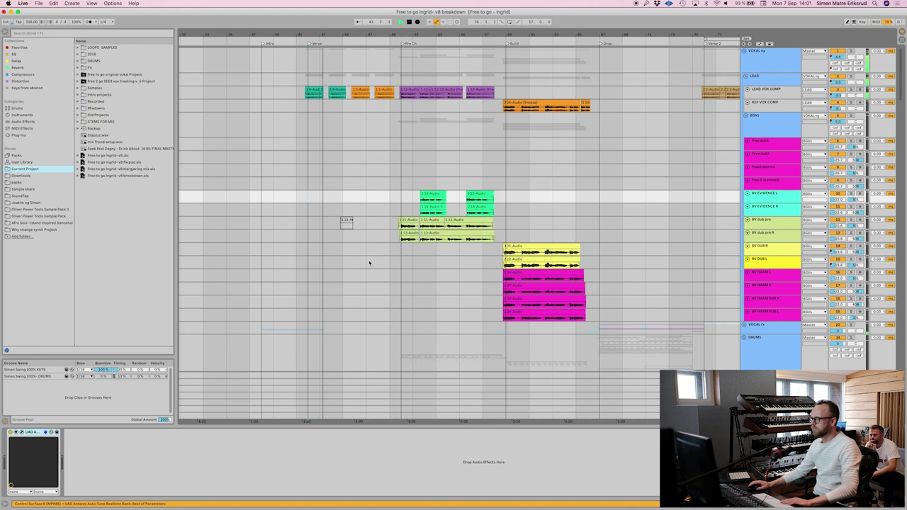
pyautogui.scroll(-5, 369, 263)
pyautogui.scroll(-20, 369, 263)
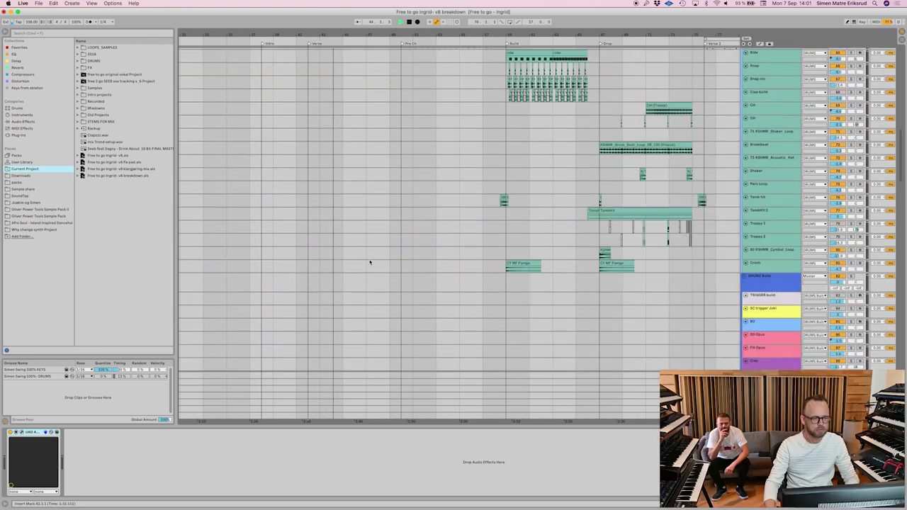
pyautogui.scroll(-20, 370, 262)
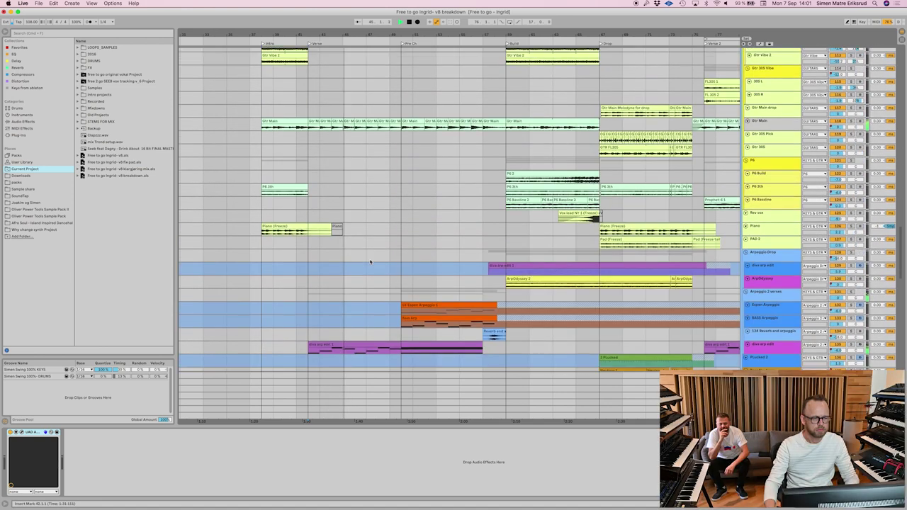
pyautogui.scroll(-20, 370, 263)
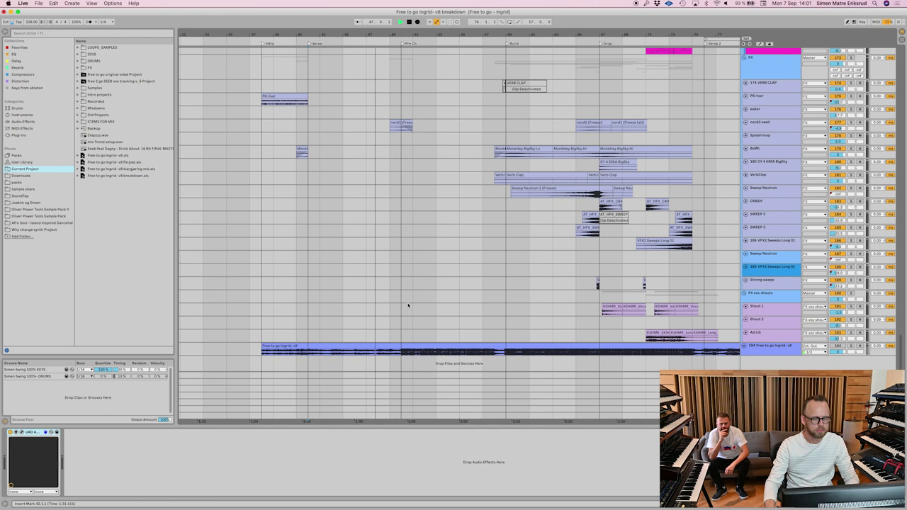
# Return to the Arpeggio 2 verses group during playback and select its topmost orange arpeggio clip in the pre-chorus.
pyautogui.scroll(4, 408, 305)
pyautogui.scroll(15, 409, 305)
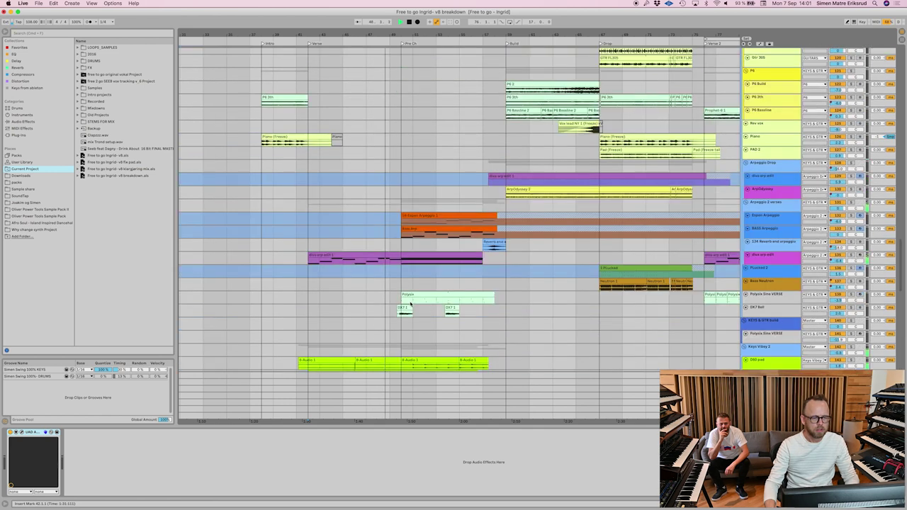
pyautogui.scroll(4, 410, 303)
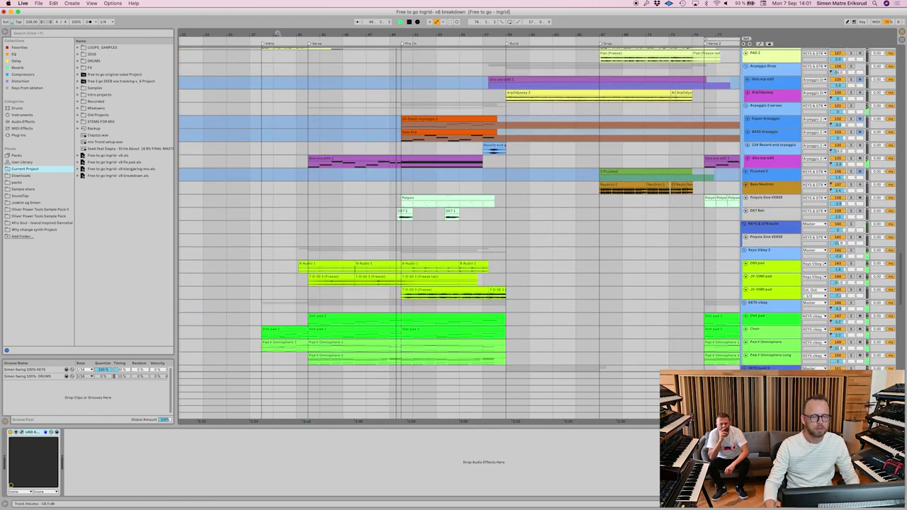
pyautogui.click(438, 121)
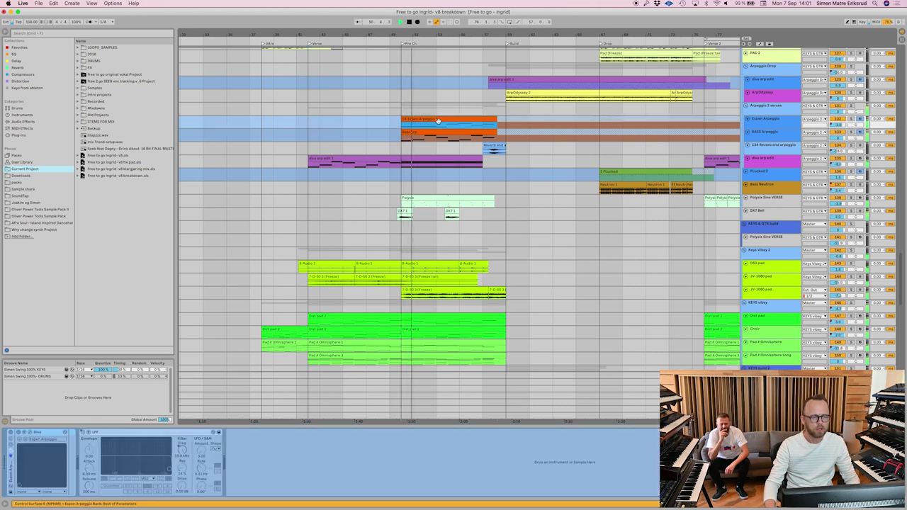
# Solo the Espen Arpeggio track in the Arpeggio 2 verses group and play it from the start of the pre-chorus.
pyautogui.click(399, 110)
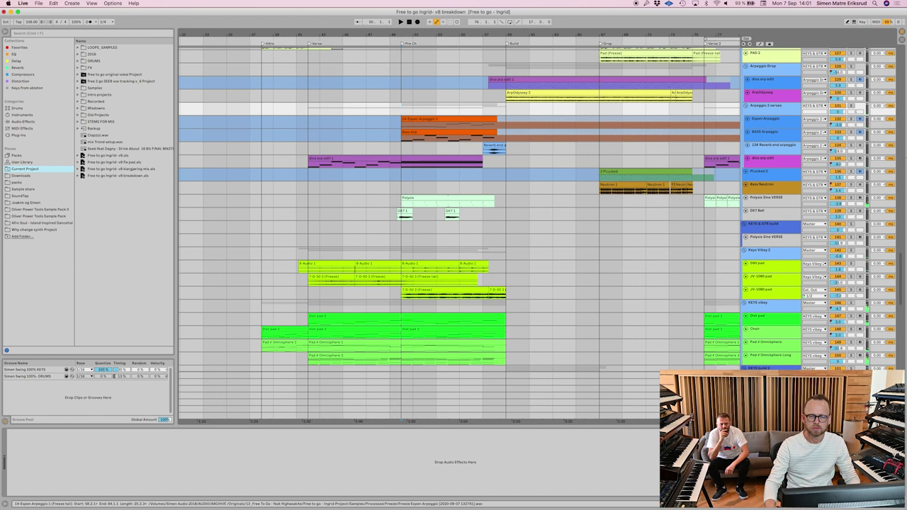
pyautogui.click(852, 120)
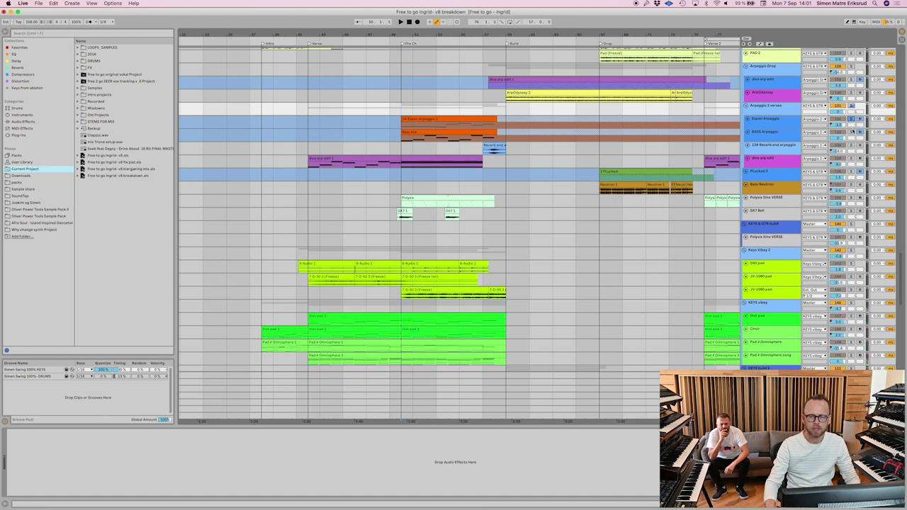
pyautogui.click(777, 122)
pyautogui.press('space')
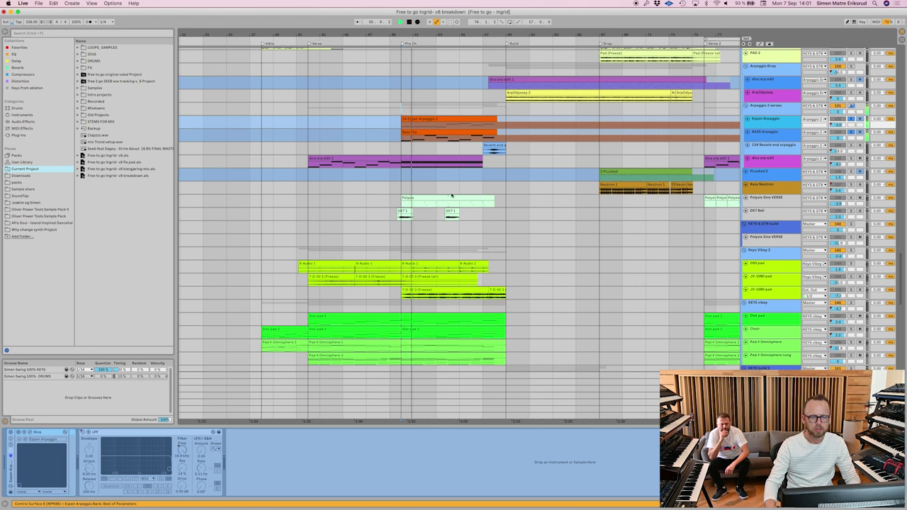
pyautogui.press('space')
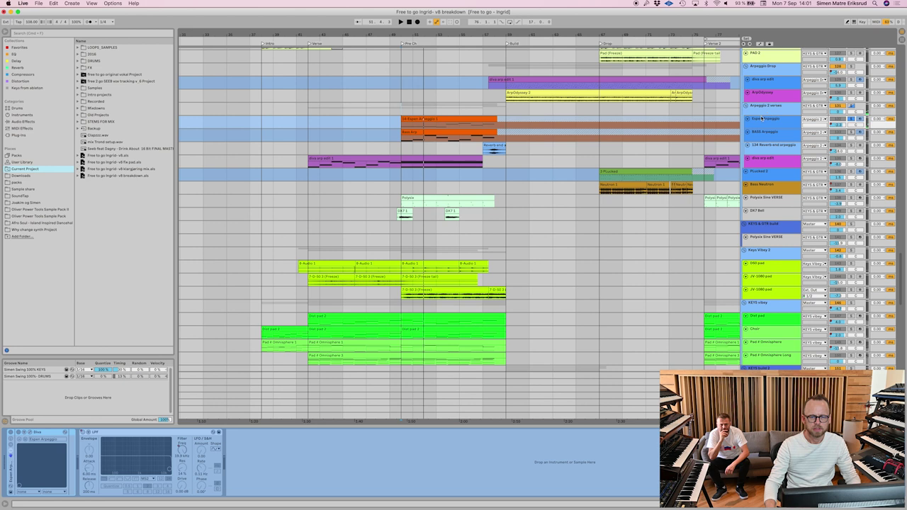
# Play the pre-chorus arpeggios again, soloing Espen Arpeggio, BASS Arpeggio and diva arp edit in turn.
pyautogui.press('space')
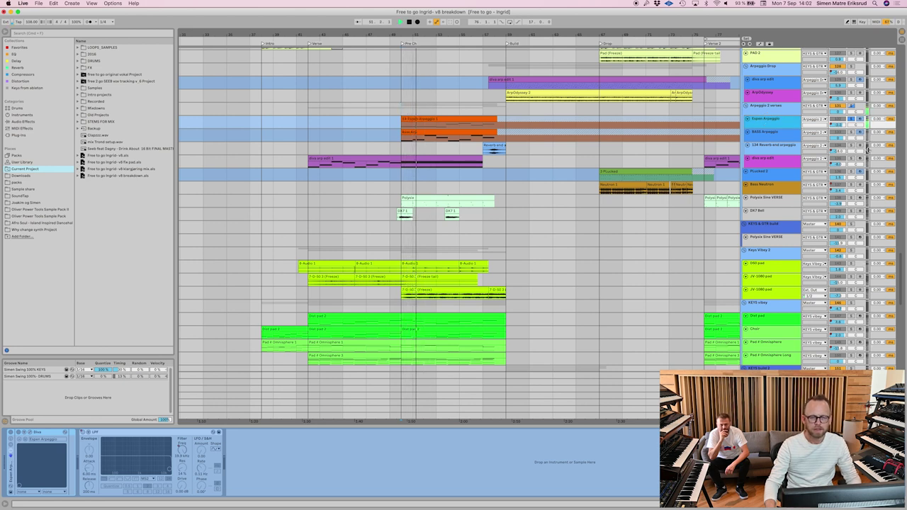
pyautogui.press('space')
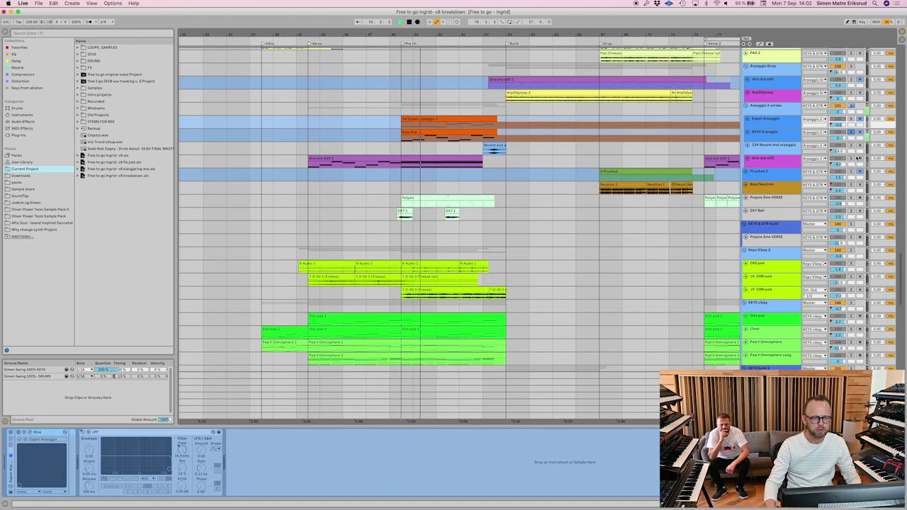
pyautogui.press('space')
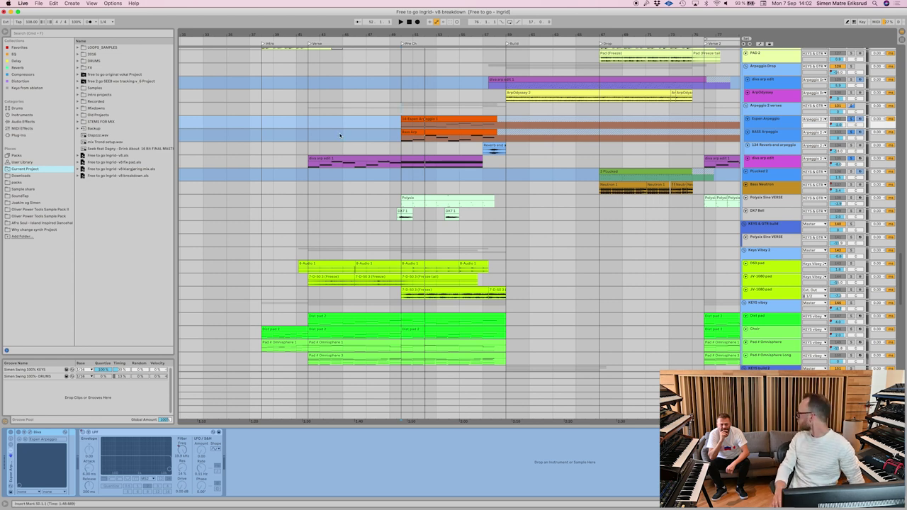
# Play the end of the pre-chorus and mark the Reverb end arpeggio clip leading into the build.
pyautogui.click(772, 145)
pyautogui.press('space')
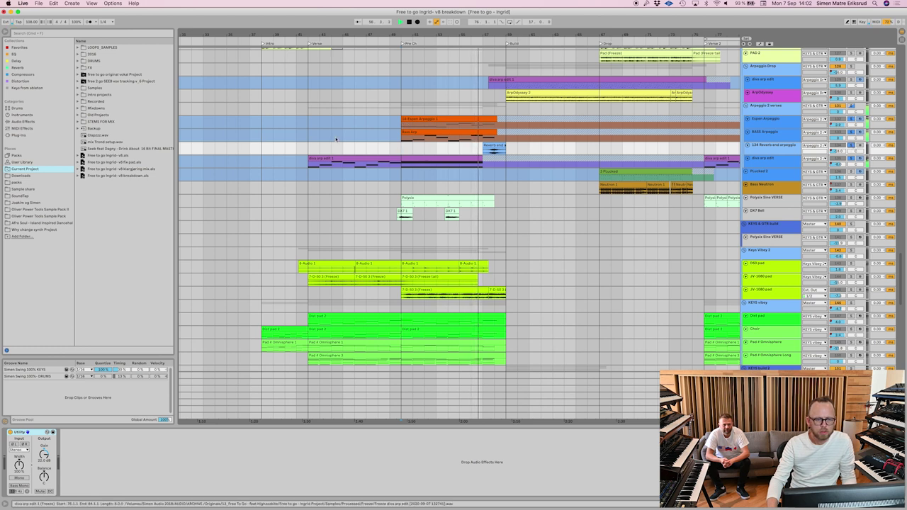
pyautogui.moveTo(472, 148); pyautogui.dragTo(517, 148)
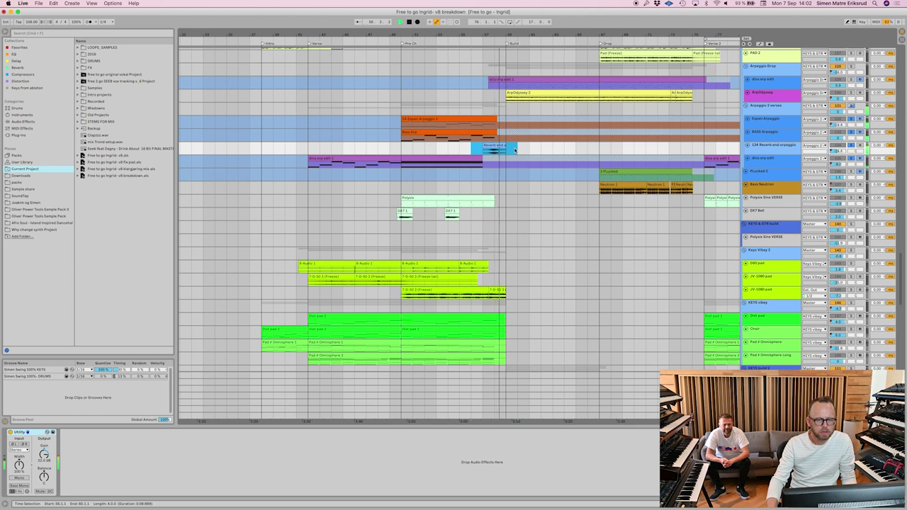
pyautogui.press('space')
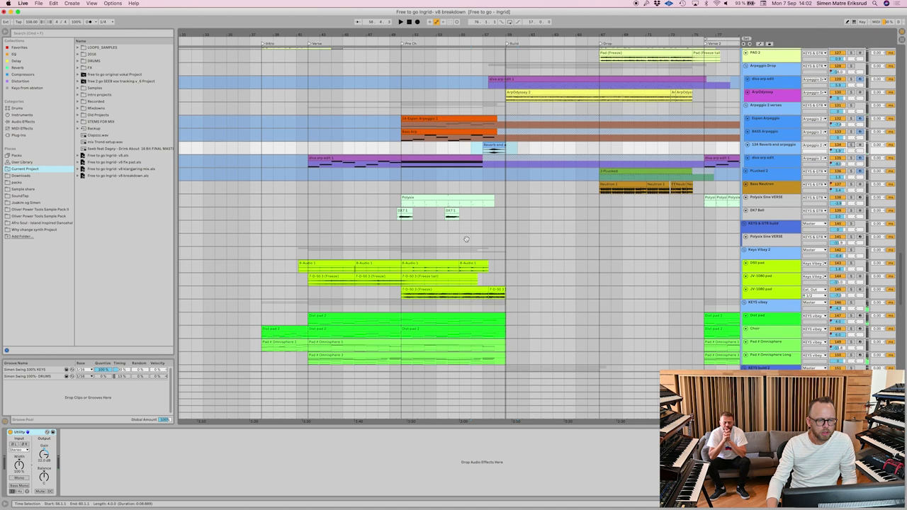
# Solo the KEYS vibey group and listen to its pads from the start of the pre-chorus.
pyautogui.scroll(-4, 471, 242)
pyautogui.click(403, 250)
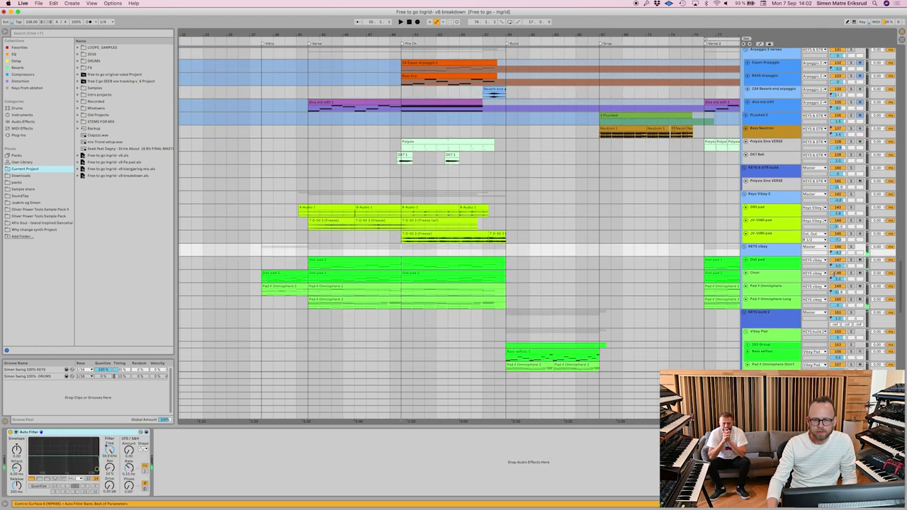
pyautogui.click(852, 247)
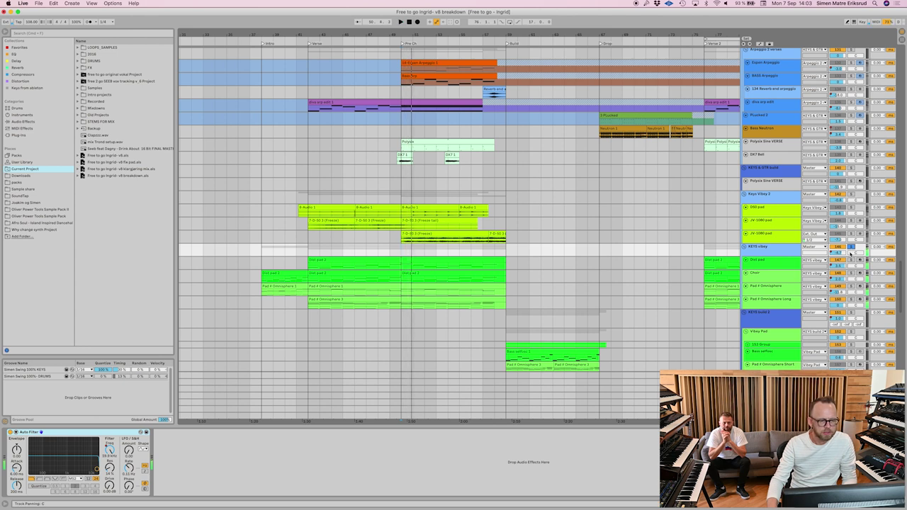
# Solo the lower JV-1080 pad track and play its frozen pre-chorus clip on its own.
pyautogui.click(759, 238)
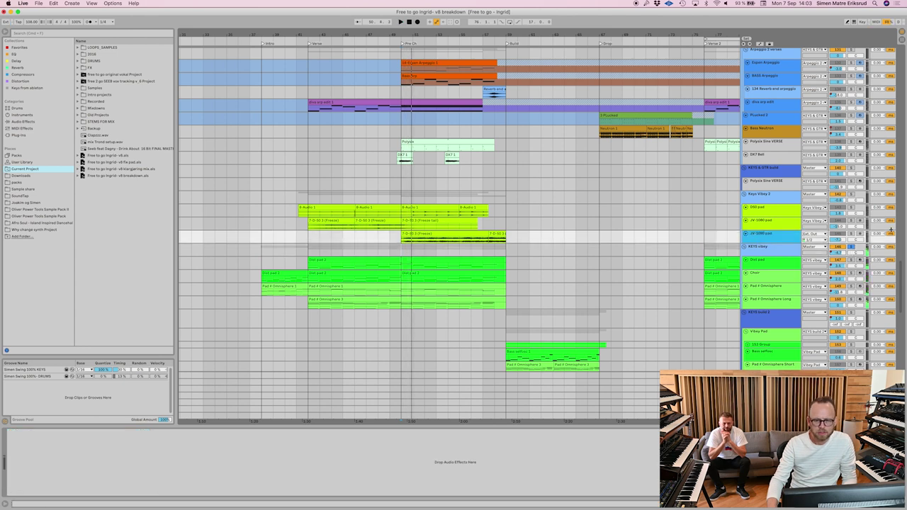
pyautogui.click(430, 235)
pyautogui.press('space')
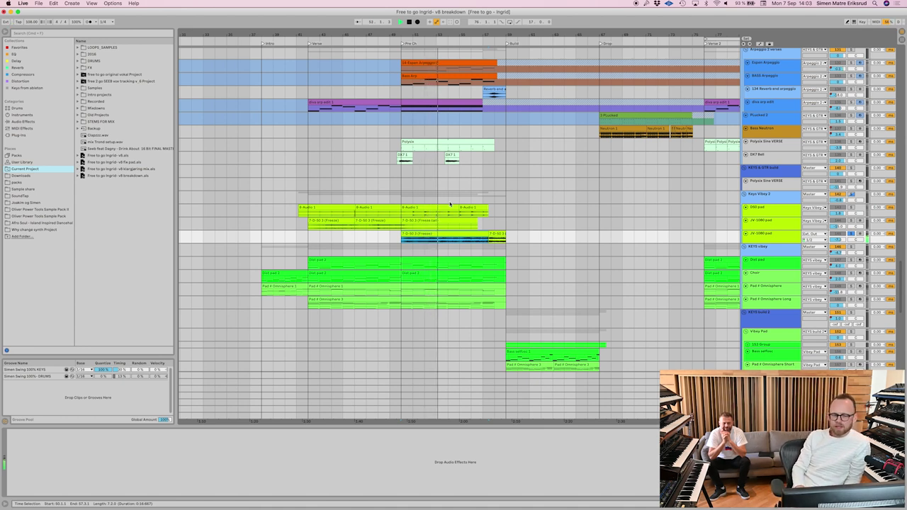
pyautogui.press('space')
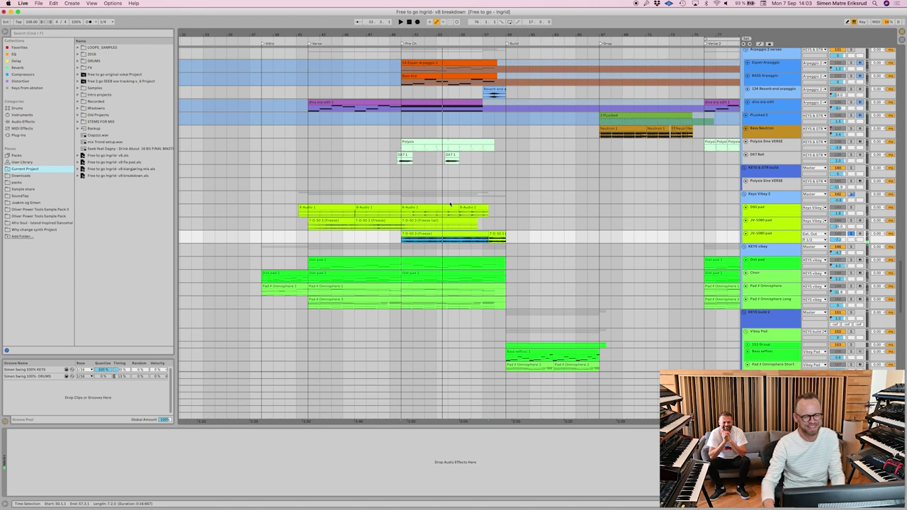
# Solo the Polysix Sine VERSE track and play its pre-chorus clip.
pyautogui.scroll(1, 390, 181)
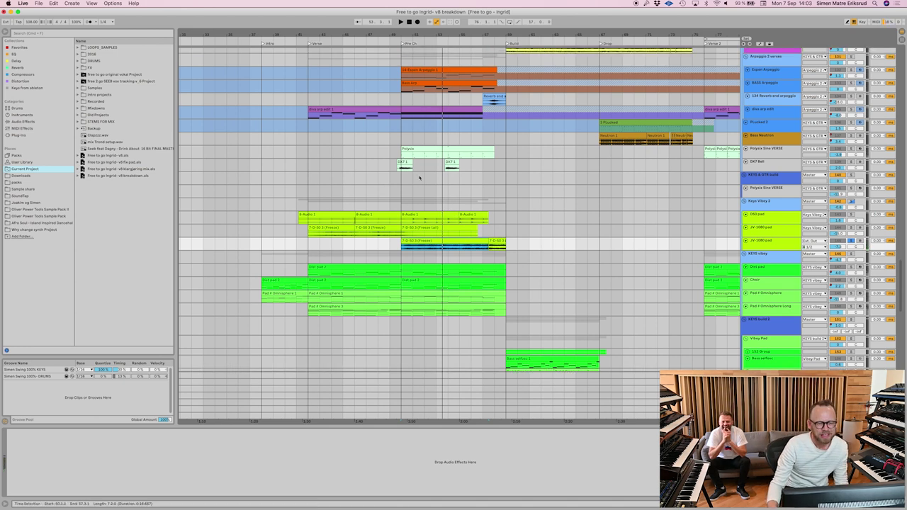
pyautogui.click(423, 149)
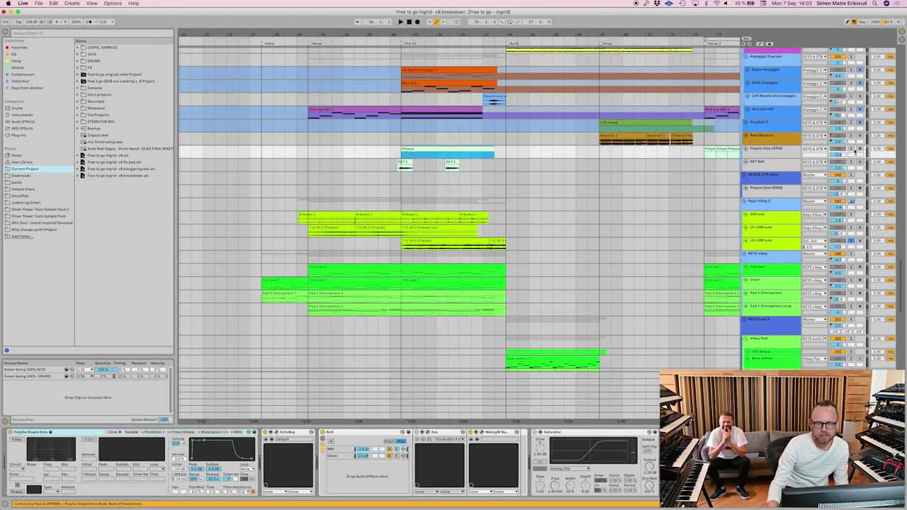
pyautogui.press('space')
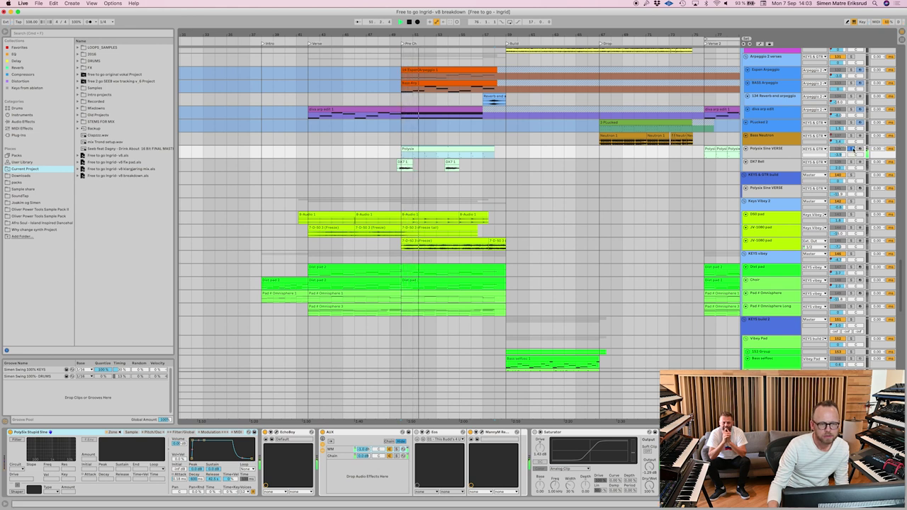
pyautogui.press('space')
# Find the ob-xa 1 NY and ob-xa 2 NY tracks and select their pre-chorus section up to the build.
pyautogui.scroll(6, 509, 327)
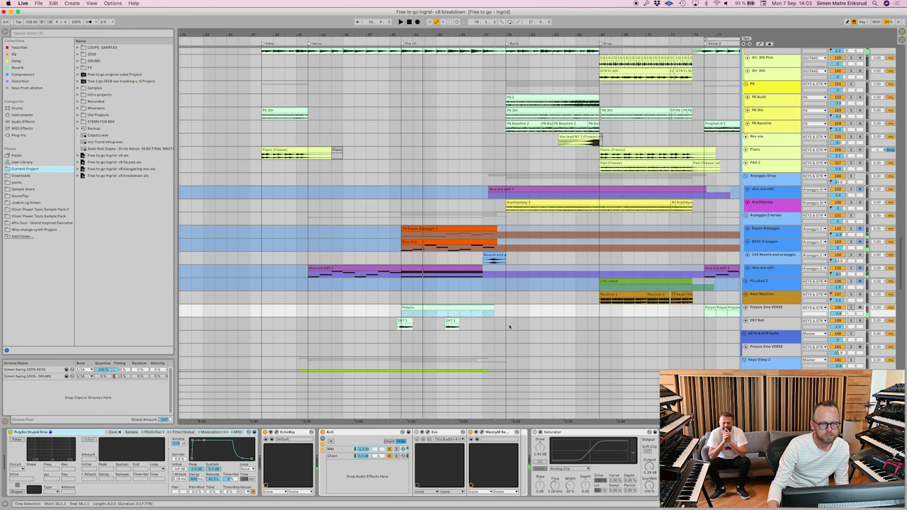
pyautogui.scroll(6, 509, 326)
pyautogui.click(443, 225)
pyautogui.scroll(6, 435, 235)
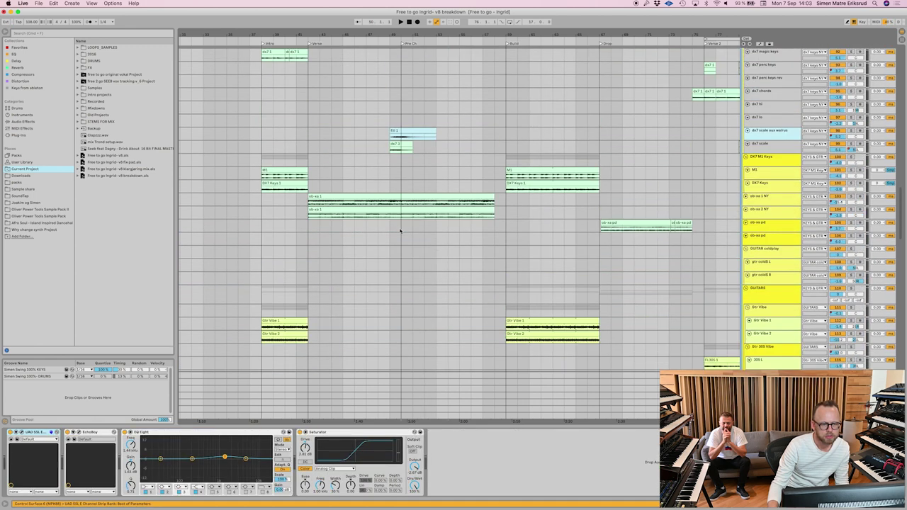
pyautogui.moveTo(489, 199); pyautogui.dragTo(504, 201)
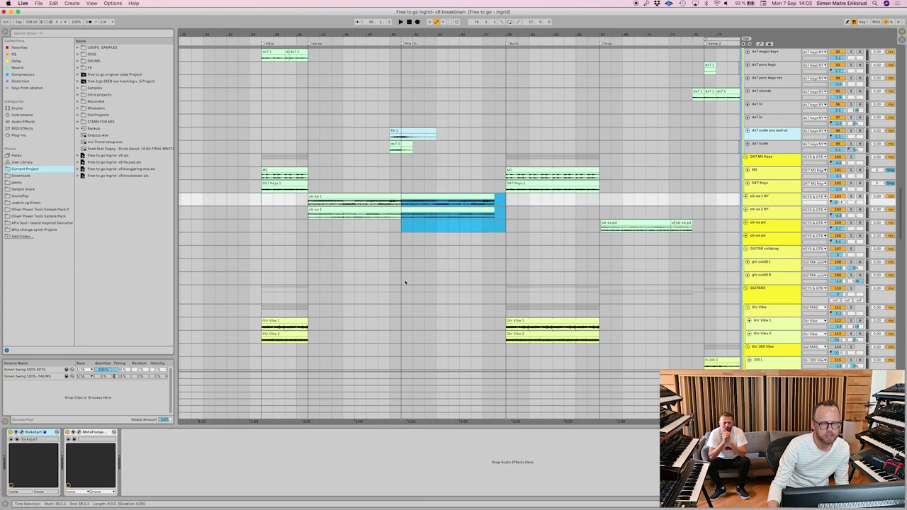
# Return to the DRUMS group, solo drm verse and play its pre-chorus percussion.
pyautogui.scroll(4, 406, 282)
pyautogui.scroll(15, 406, 282)
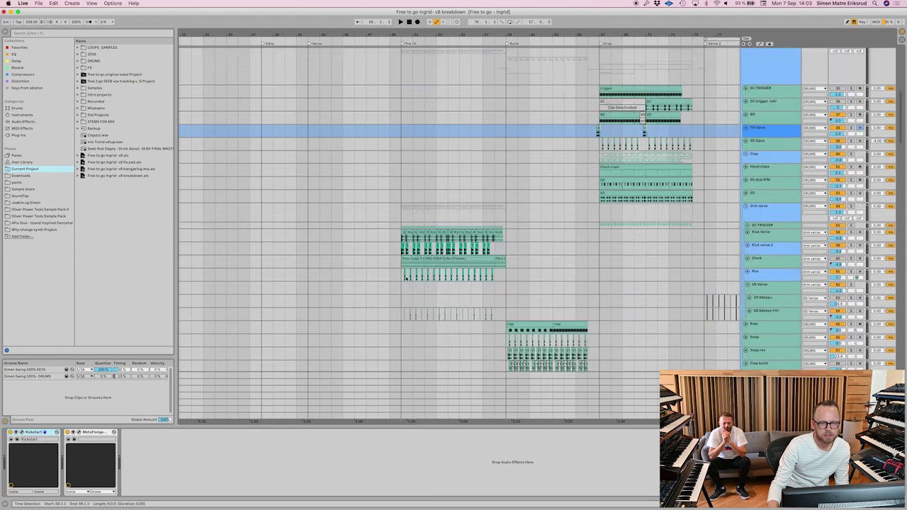
pyautogui.scroll(8, 553, 194)
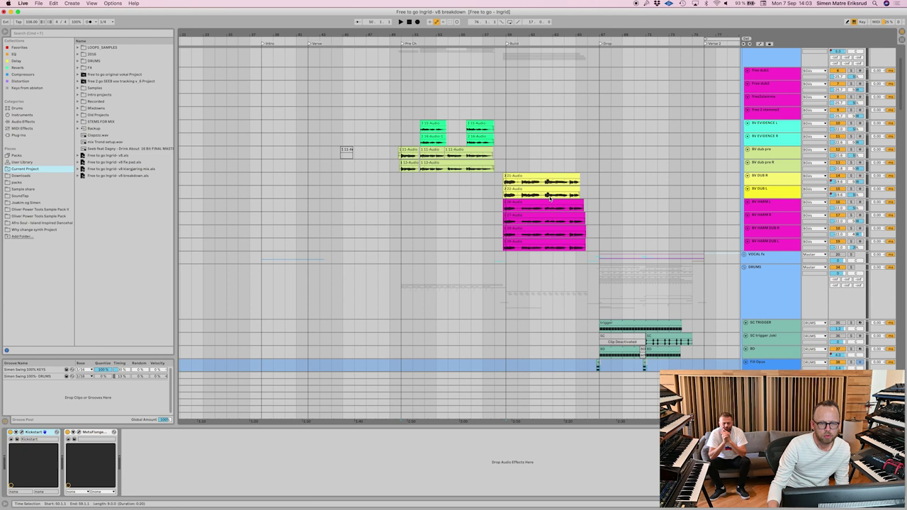
pyautogui.scroll(-7, 453, 220)
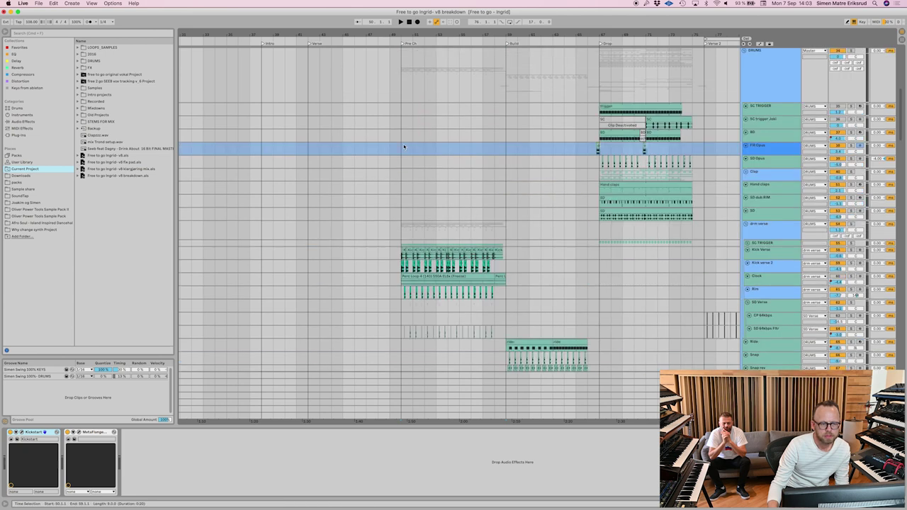
pyautogui.press('space')
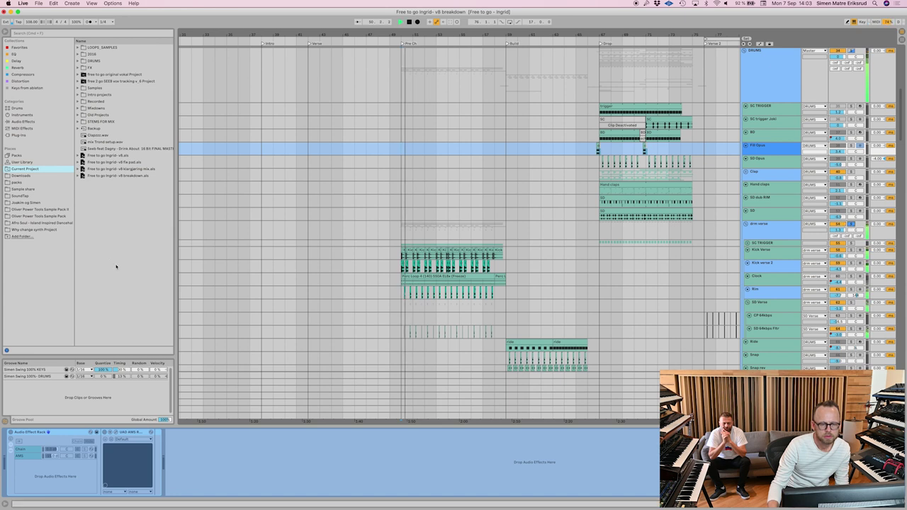
# Turn off solo on drm verse and play the full pre-chorus mix while surveying all tracks down to the FX group.
pyautogui.scroll(-2, 391, 263)
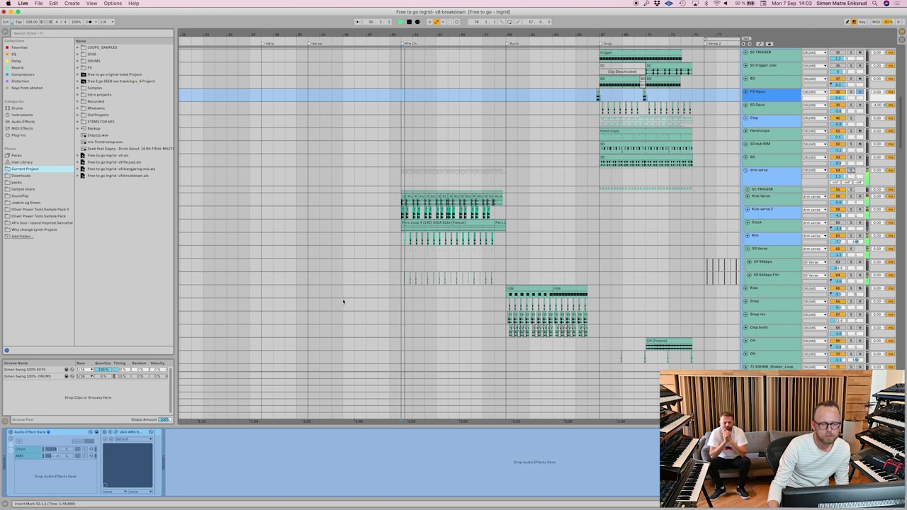
pyautogui.scroll(-4, 343, 302)
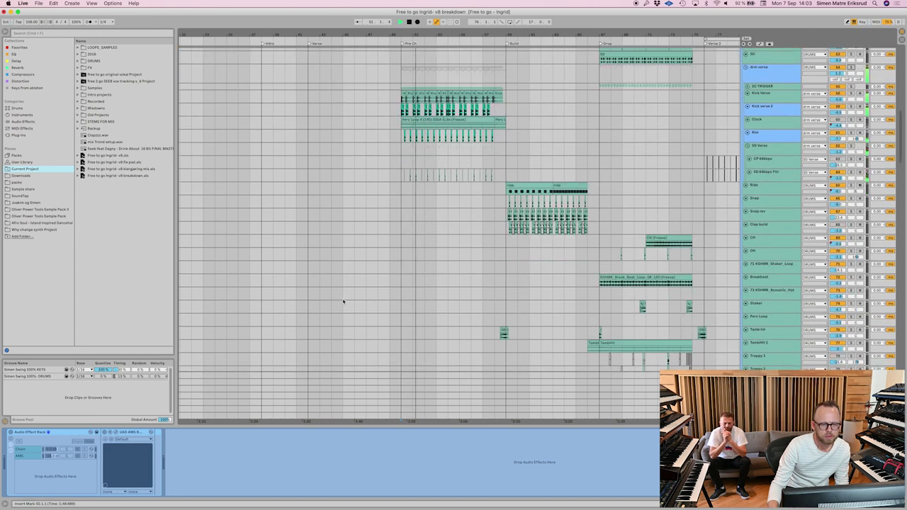
pyautogui.scroll(-15, 340, 301)
pyautogui.scroll(-15, 336, 300)
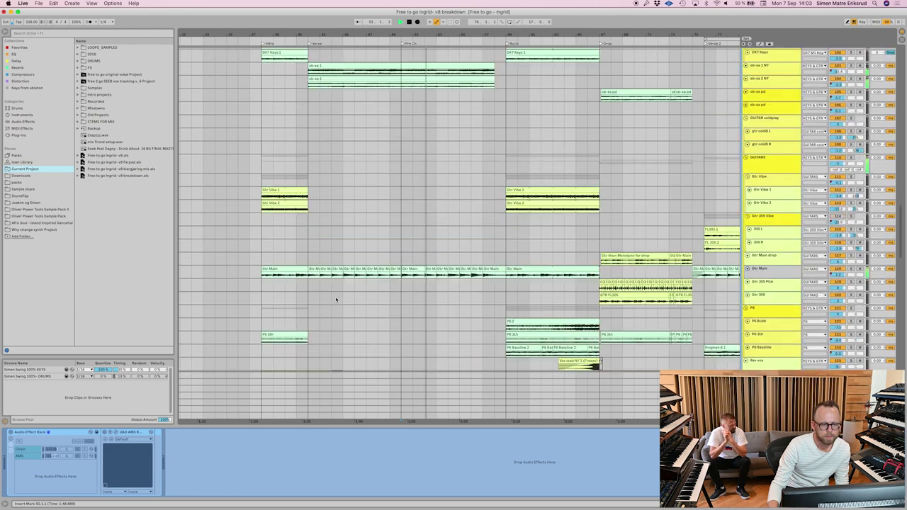
pyautogui.scroll(-15, 333, 299)
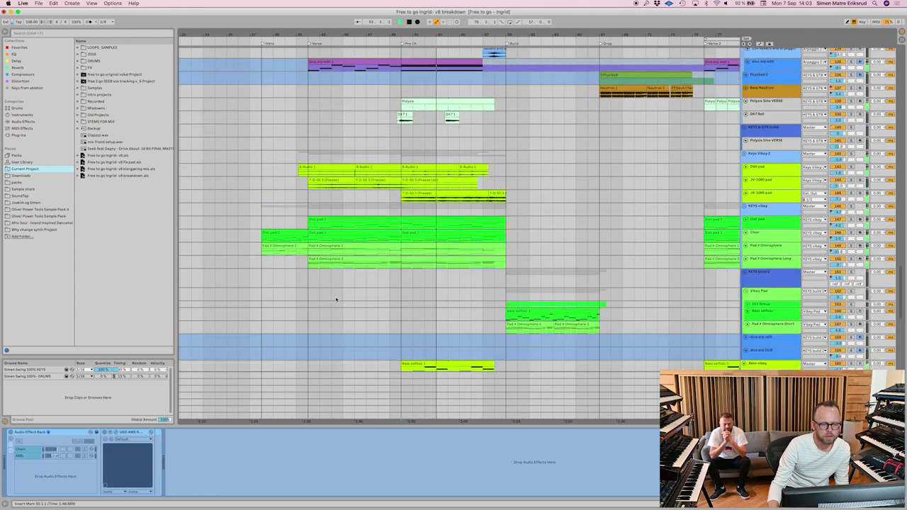
pyautogui.scroll(-5, 328, 298)
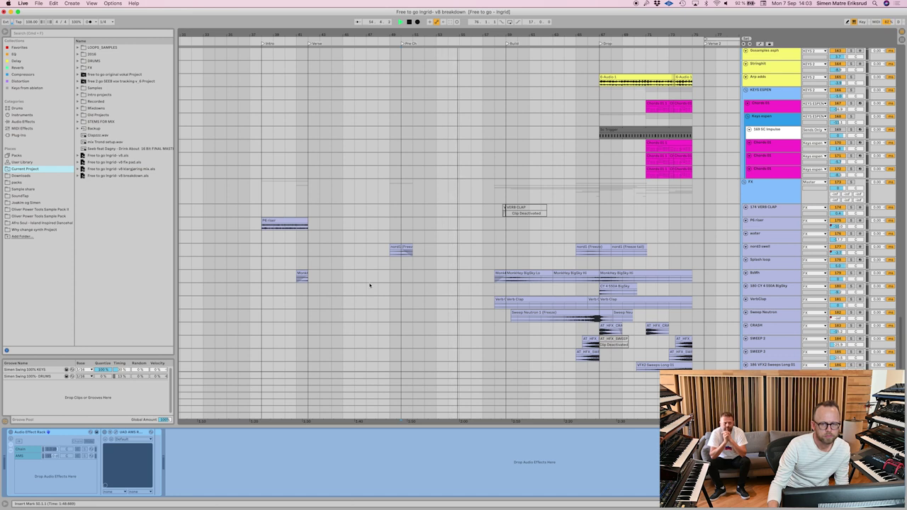
pyautogui.scroll(20, 392, 242)
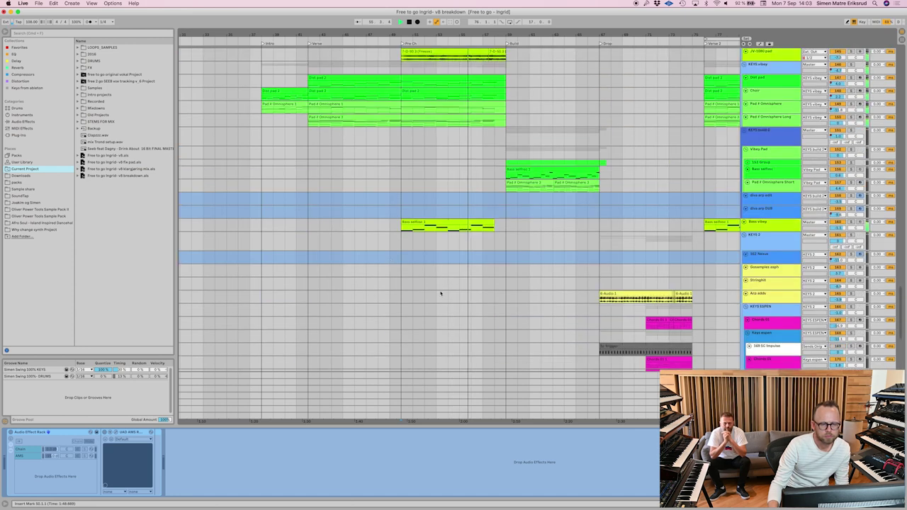
pyautogui.press('space')
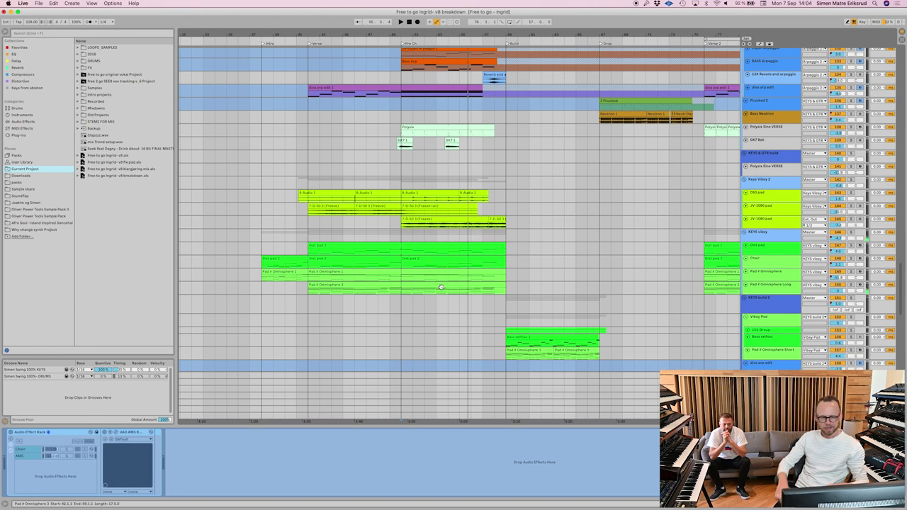
# Return to the vocal tracks and play the full mix from the start of the build.
pyautogui.scroll(15, 492, 212)
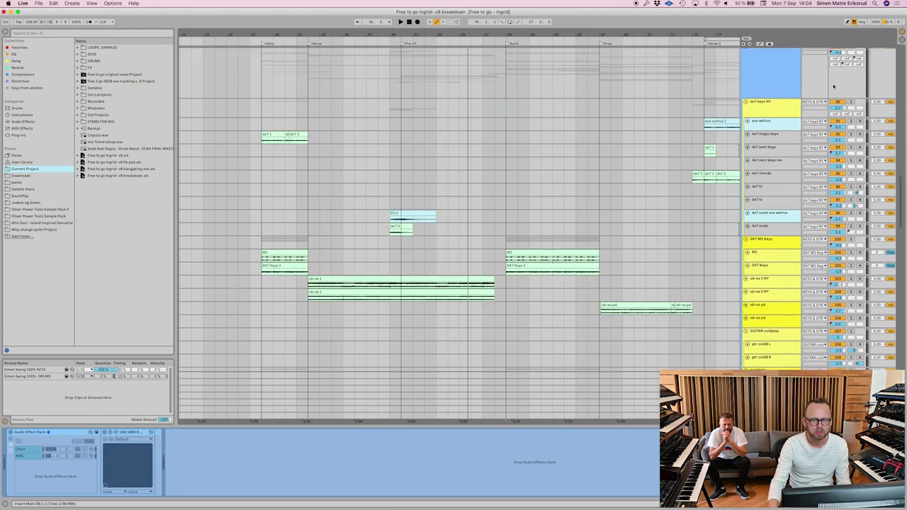
pyautogui.scroll(20, 672, 243)
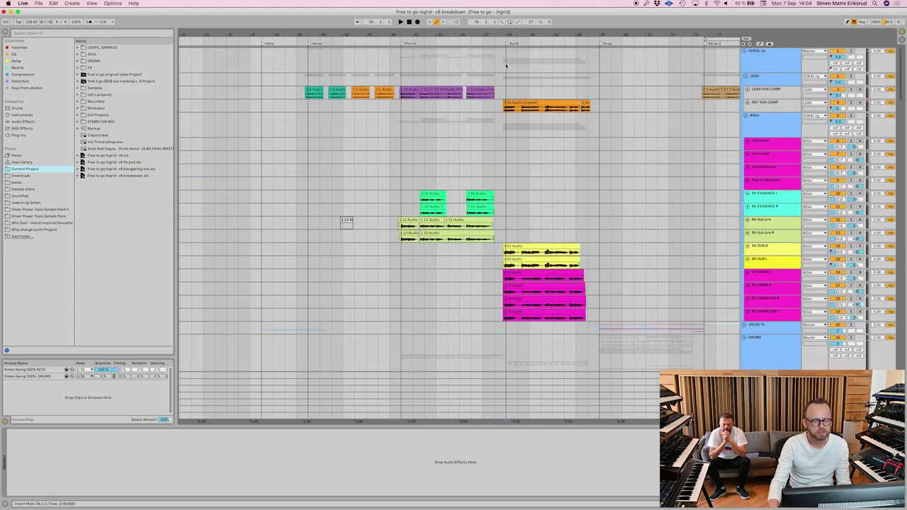
pyautogui.click(507, 87)
pyautogui.press('space')
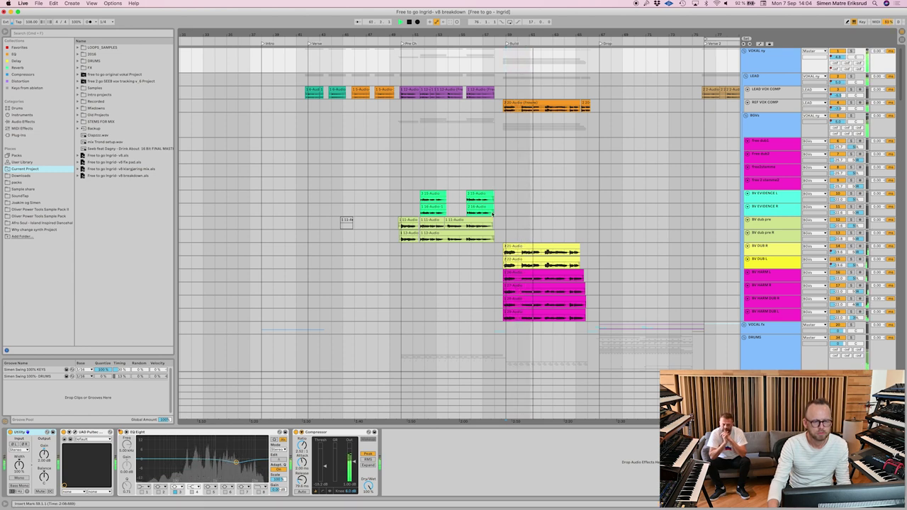
# Stop playback, collapse the VOKAL ny group, then solo M1 and DX7 Keys and play them from the start of the build.
pyautogui.press('space')
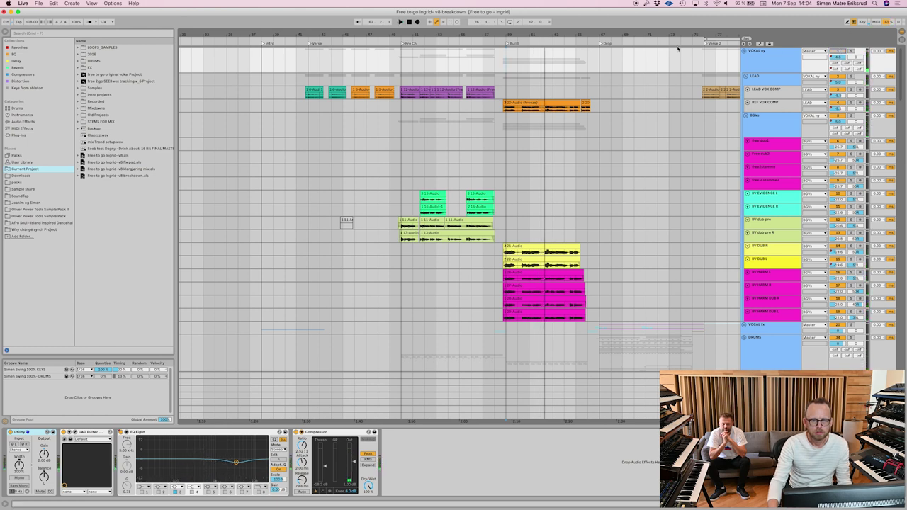
pyautogui.click(745, 52)
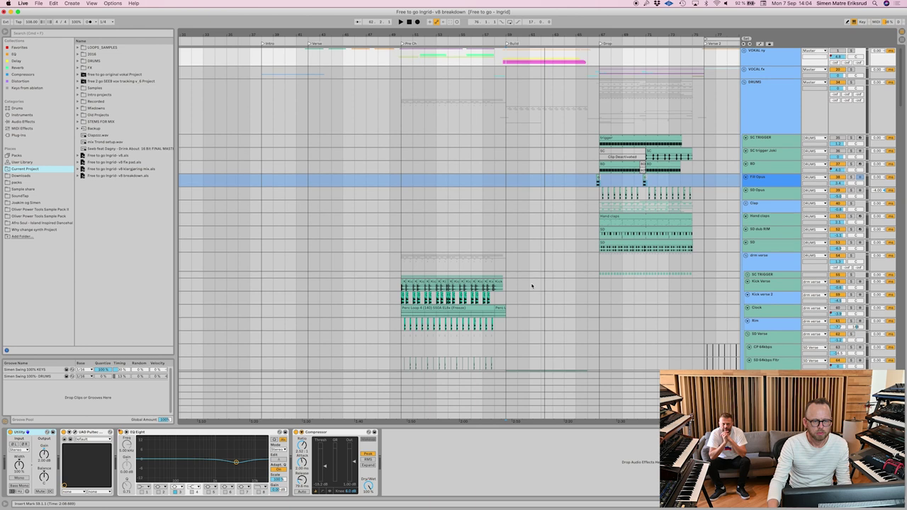
pyautogui.scroll(-8, 532, 284)
pyautogui.scroll(-10, 531, 277)
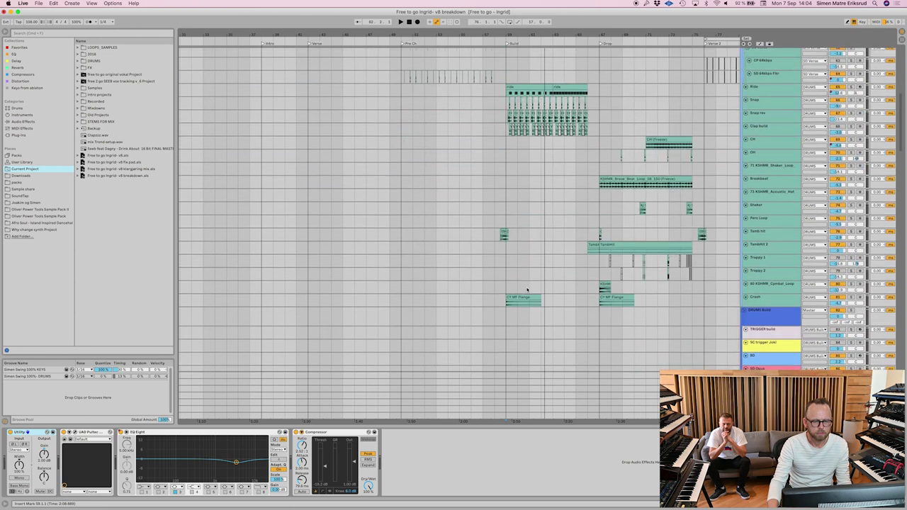
pyautogui.click(515, 236)
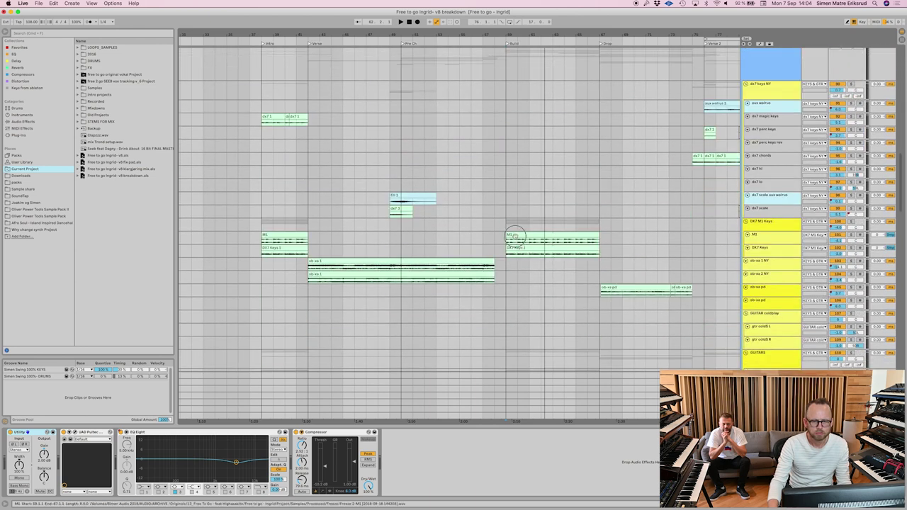
pyautogui.click(852, 236)
pyautogui.press('space')
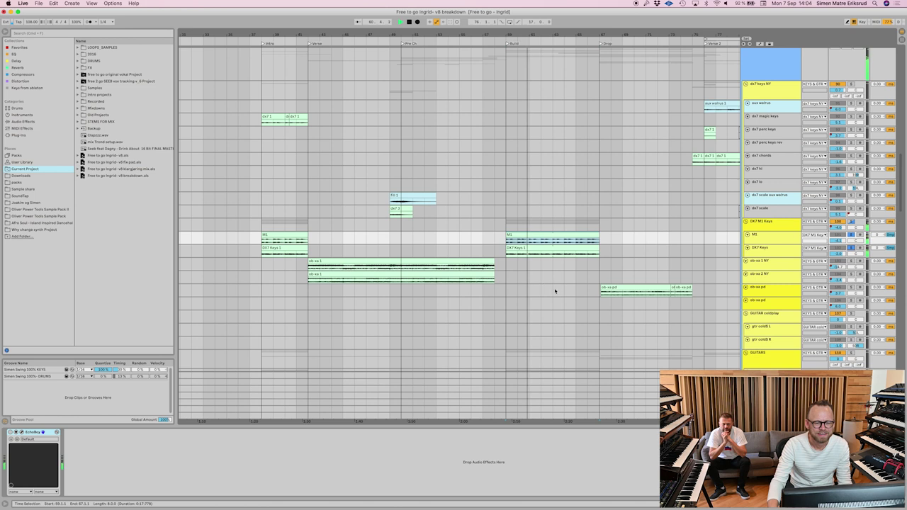
# Add Gtr Vibe 1, Gtr Vibe 2 and Gtr Main to the solo and loop the build section.
pyautogui.scroll(-5, 556, 288)
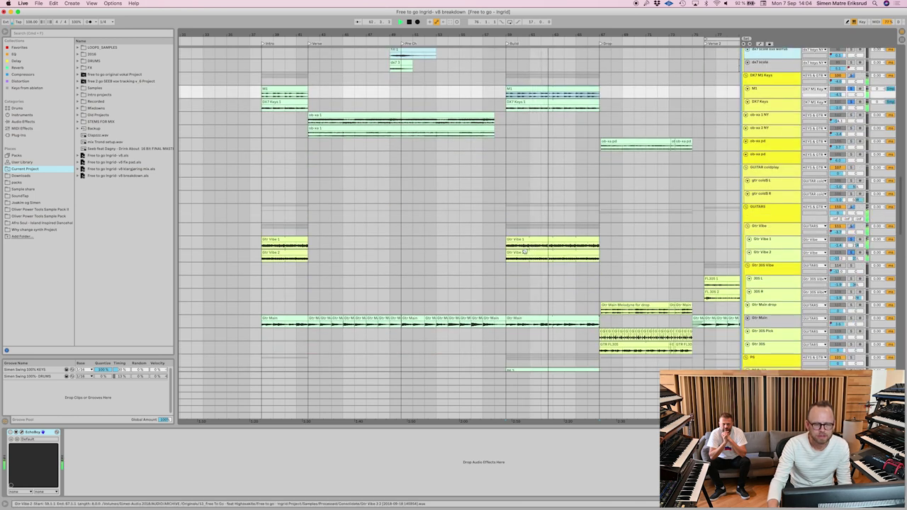
pyautogui.scroll(-2, 540, 290)
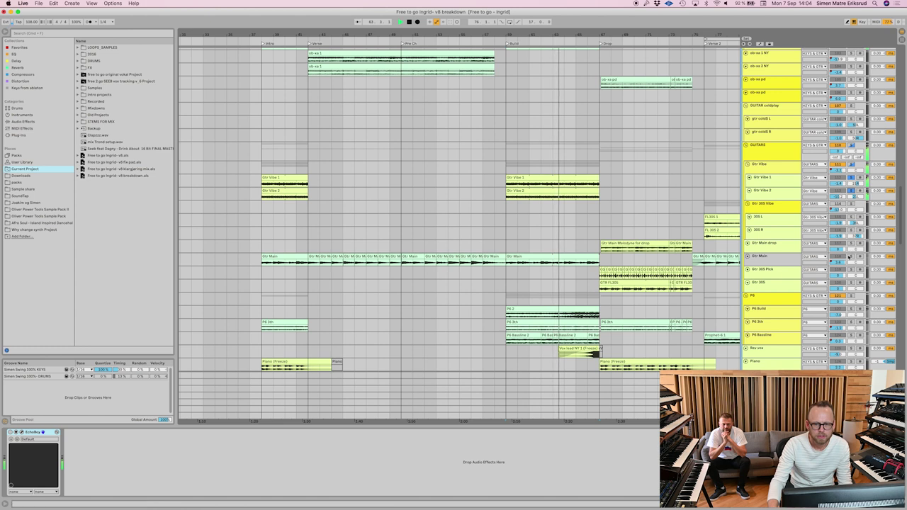
pyautogui.scroll(-2, 516, 298)
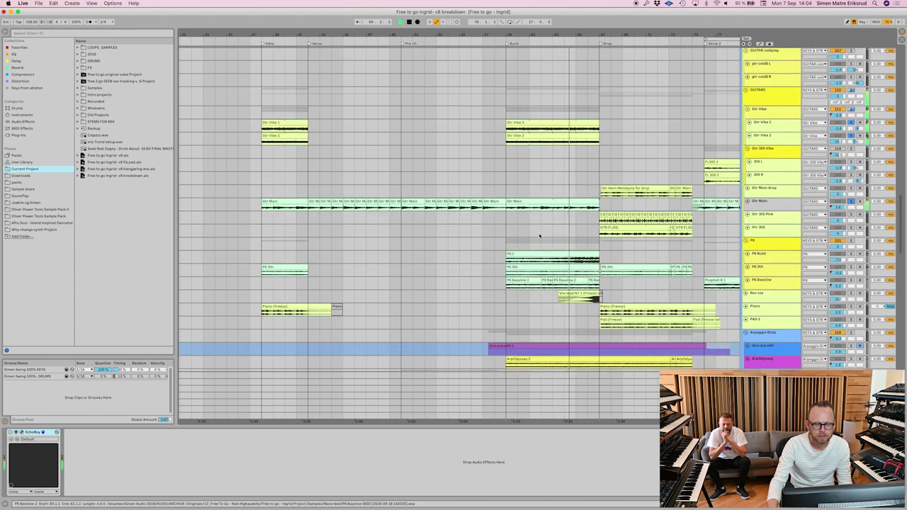
pyautogui.click(504, 123)
pyautogui.press('super+c')
pyautogui.press('super+l')
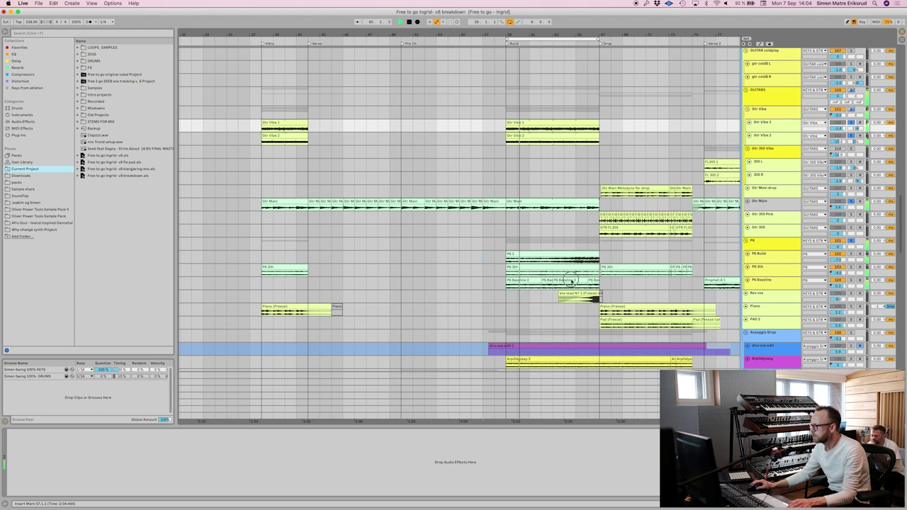
# Select the P6 clips up to the drop, add diva arp edit and ArpOdyssey to the solo, and play the build.
pyautogui.moveTo(484, 254); pyautogui.dragTo(601, 278)
pyautogui.click(602, 278)
pyautogui.scroll(-5, 538, 287)
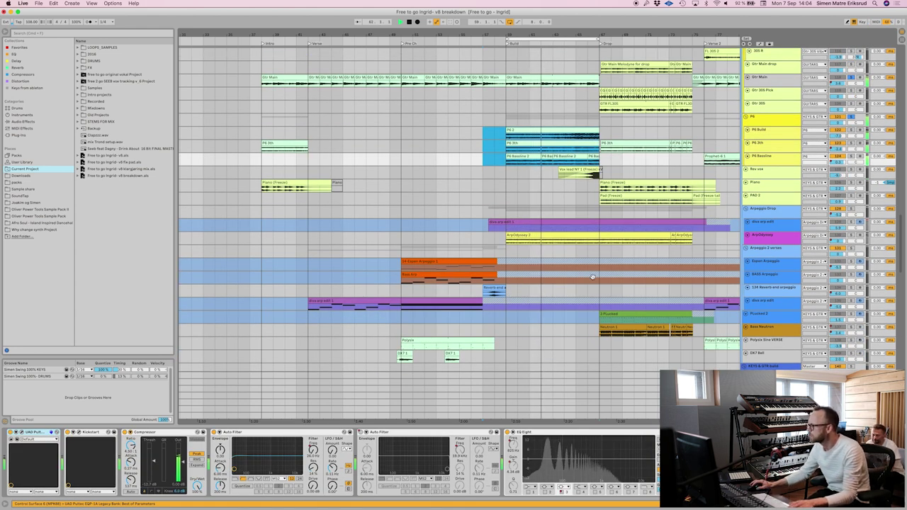
pyautogui.click(505, 233)
pyautogui.click(854, 226)
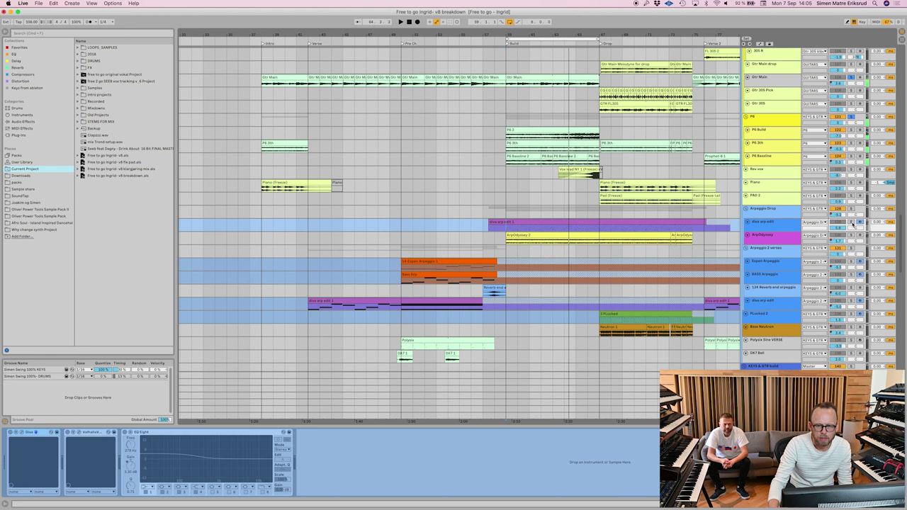
pyautogui.press('space')
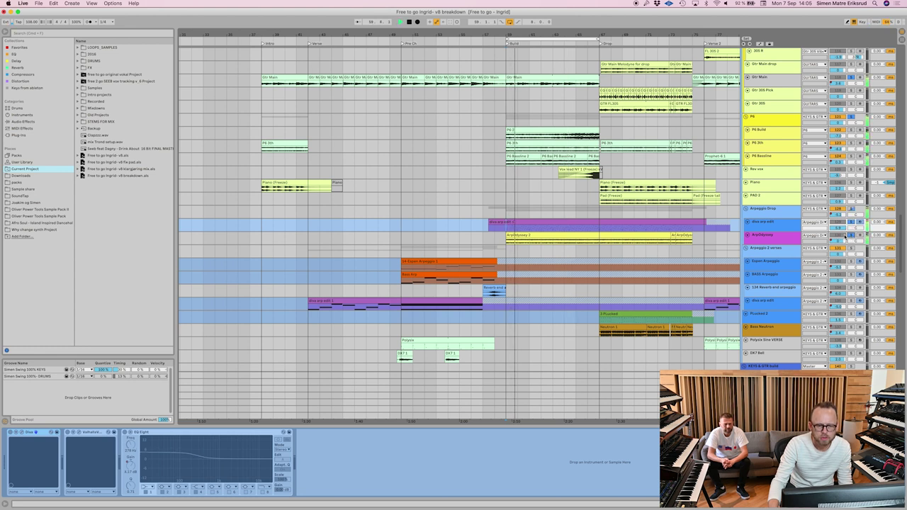
# Add the Vibey Pad and FX groups to the solo while the build plays, and stop playback at its end.
pyautogui.scroll(-2, 455, 252)
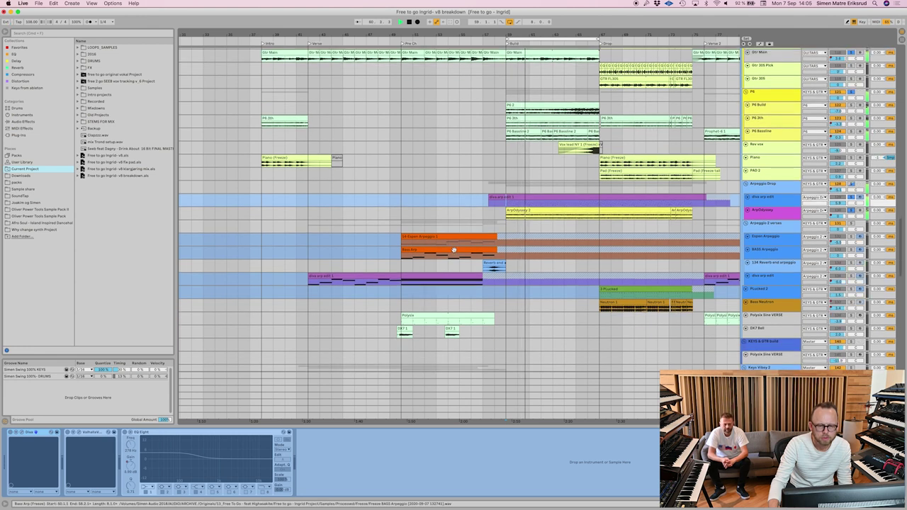
pyautogui.scroll(-10, 455, 250)
pyautogui.scroll(-5, 455, 250)
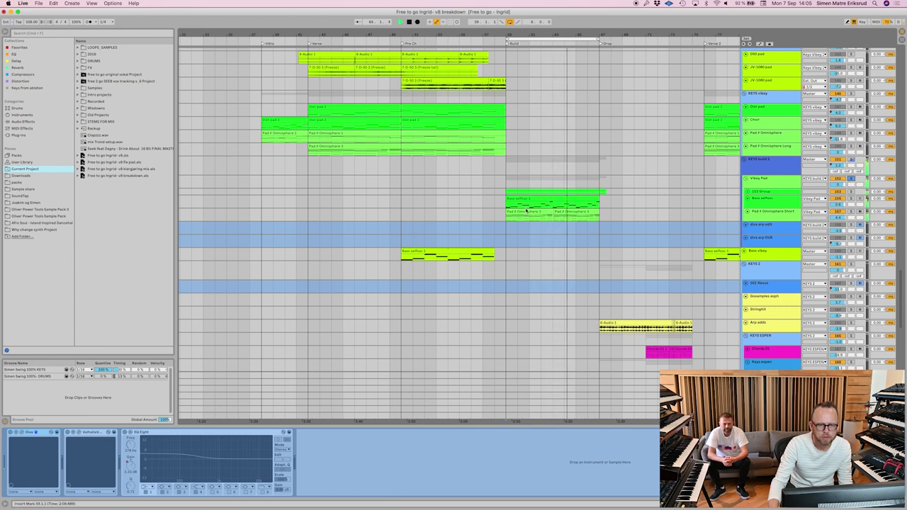
pyautogui.scroll(-15, 526, 223)
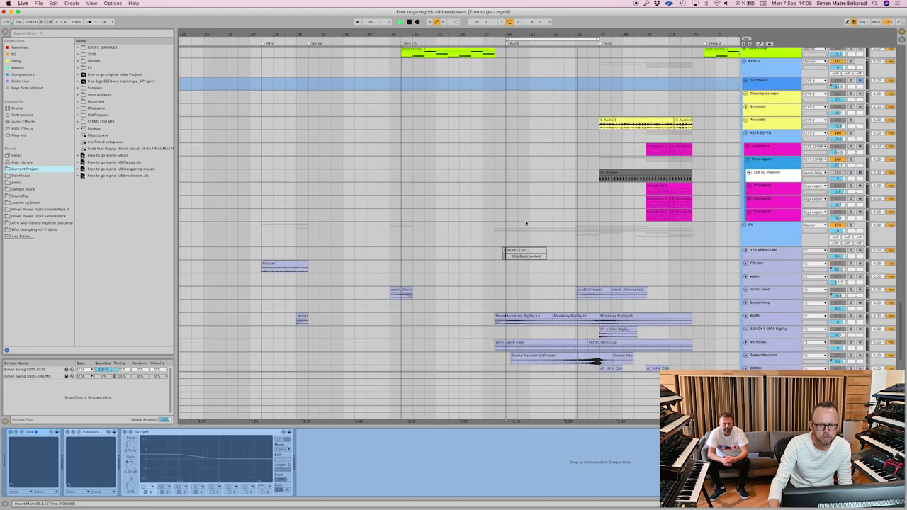
pyautogui.scroll(-5, 526, 224)
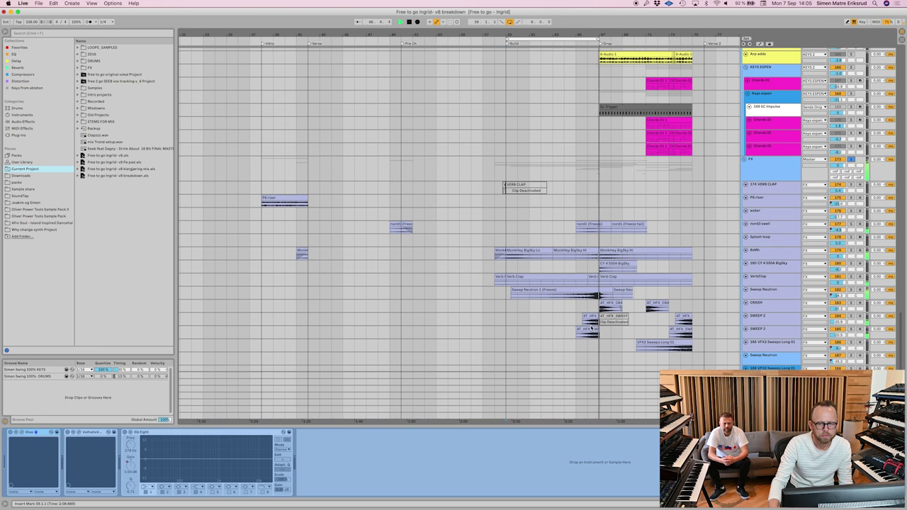
pyautogui.press('space')
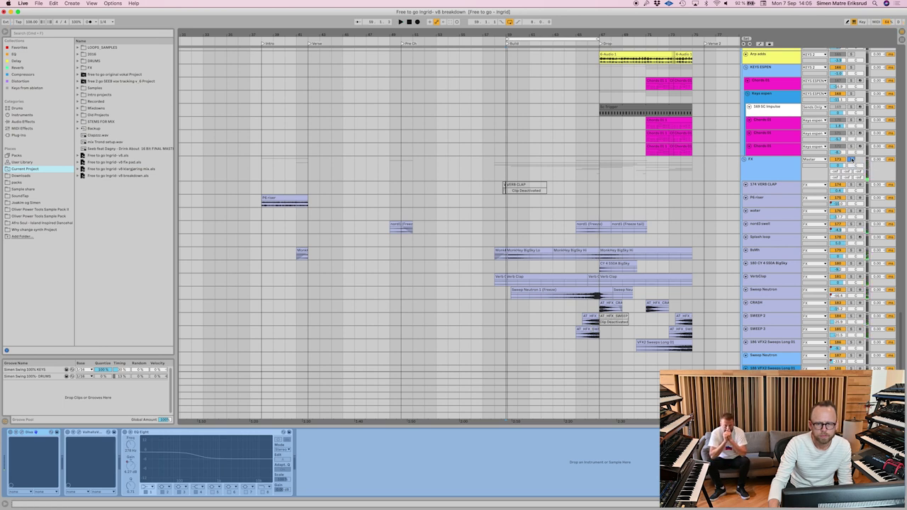
# Turn off the solos, return to the DRUMS group and play the full mix from the start of the drop.
pyautogui.scroll(15, 614, 269)
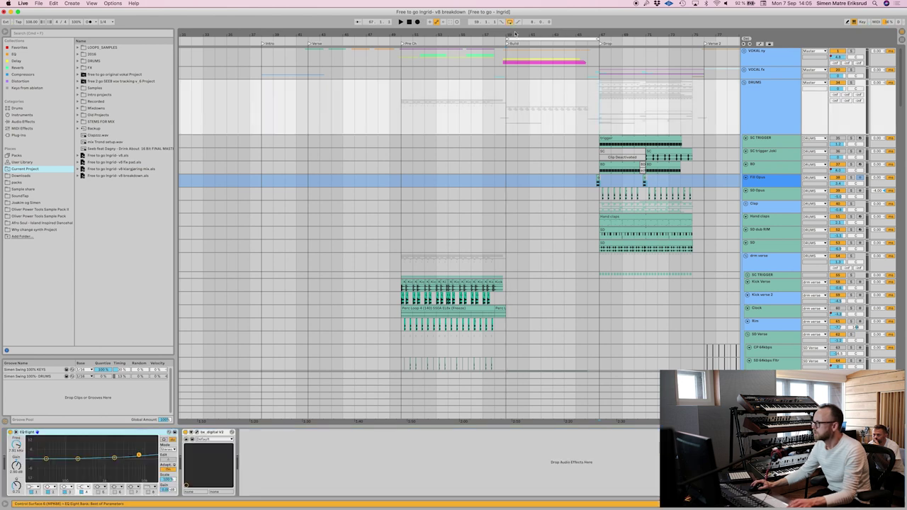
pyautogui.press('space')
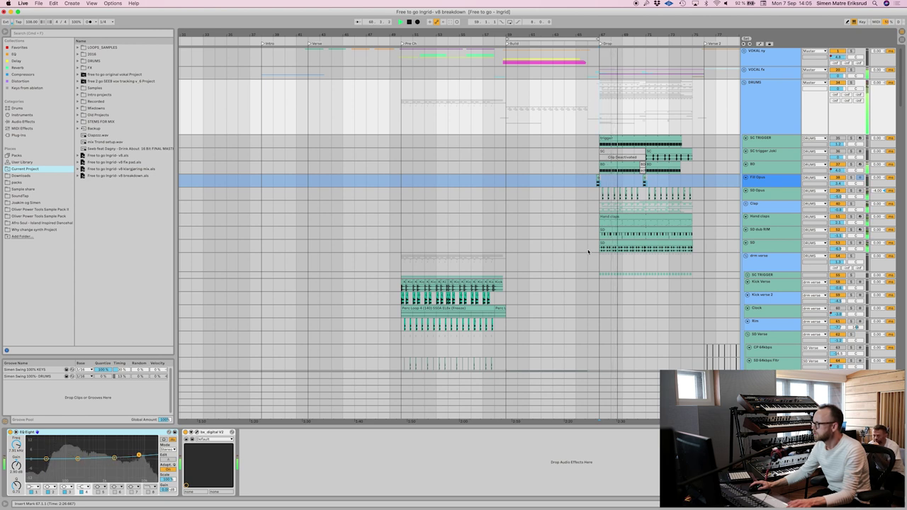
pyautogui.scroll(-3, 588, 252)
pyautogui.scroll(3, 589, 252)
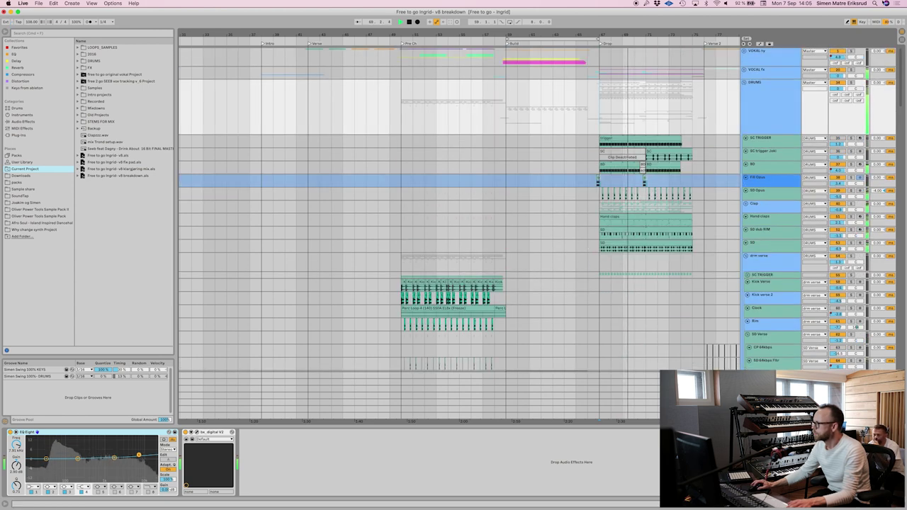
pyautogui.press('space')
# Expand the VOCAL fx group, open the Vox lead NY clip's notes and play through them.
pyautogui.click(744, 69)
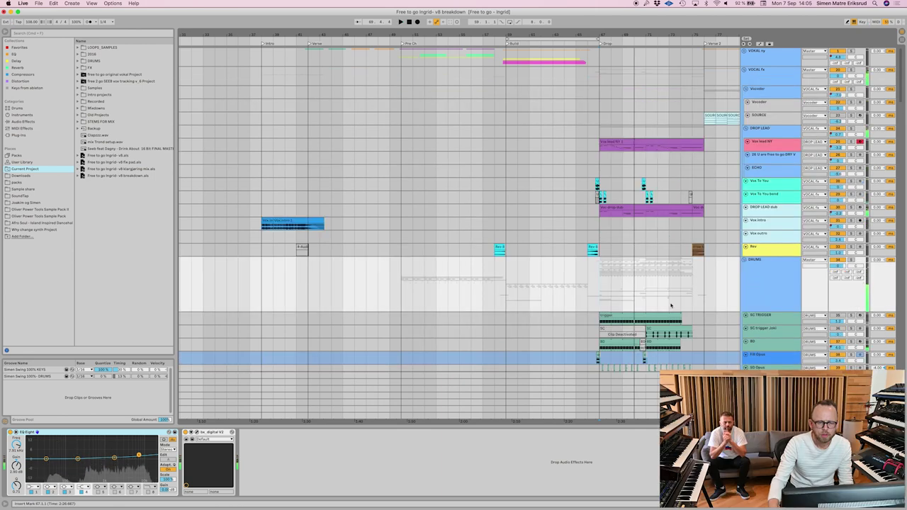
pyautogui.click(774, 147)
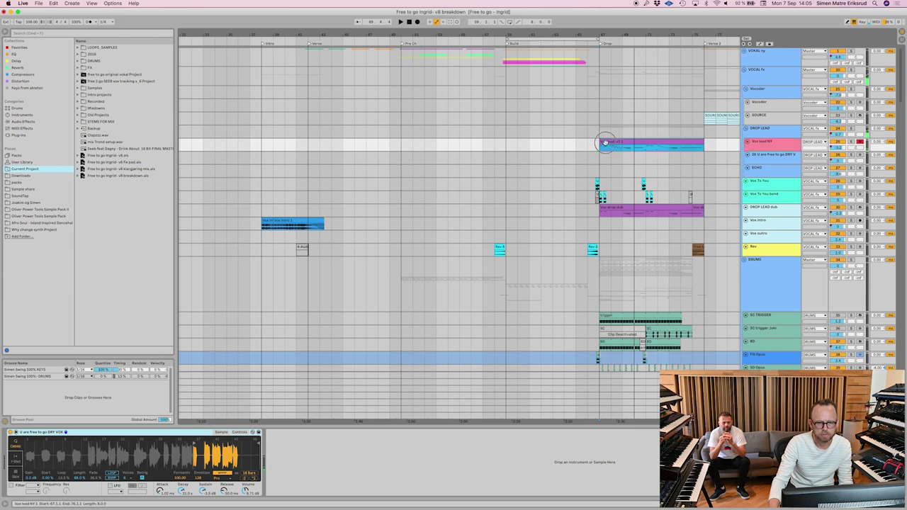
pyautogui.doubleClick(604, 142)
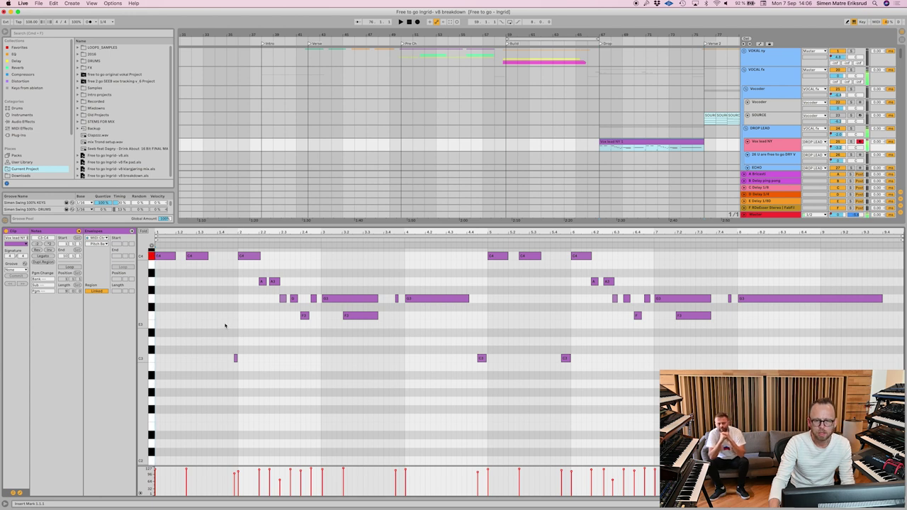
pyautogui.press('space')
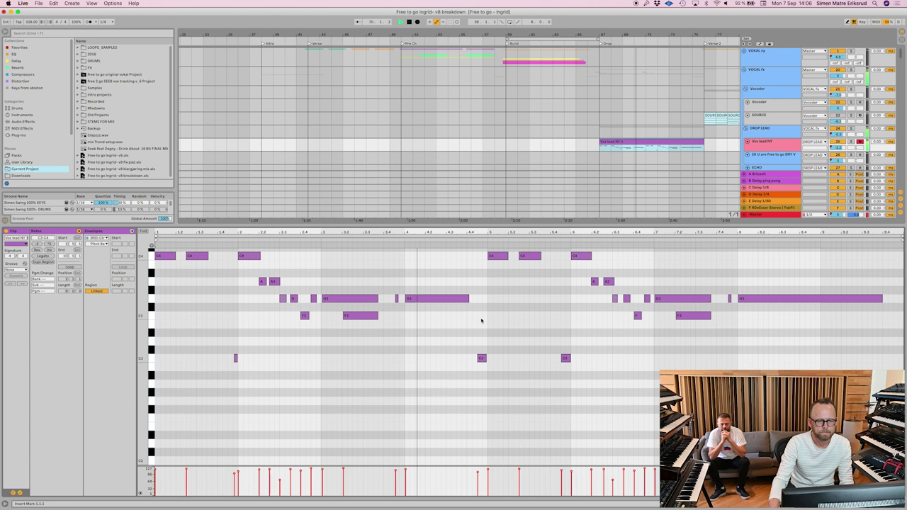
pyautogui.press('space')
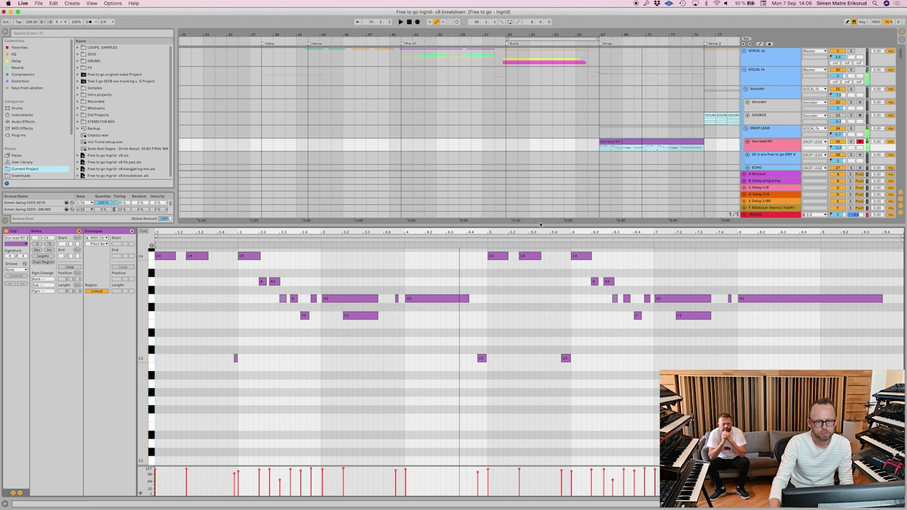
# Shrink the clip editor, zoom the timeline in on the drop's start, and solo Vox To You with its first clip selected.
pyautogui.moveTo(540, 224); pyautogui.dragTo(537, 331)
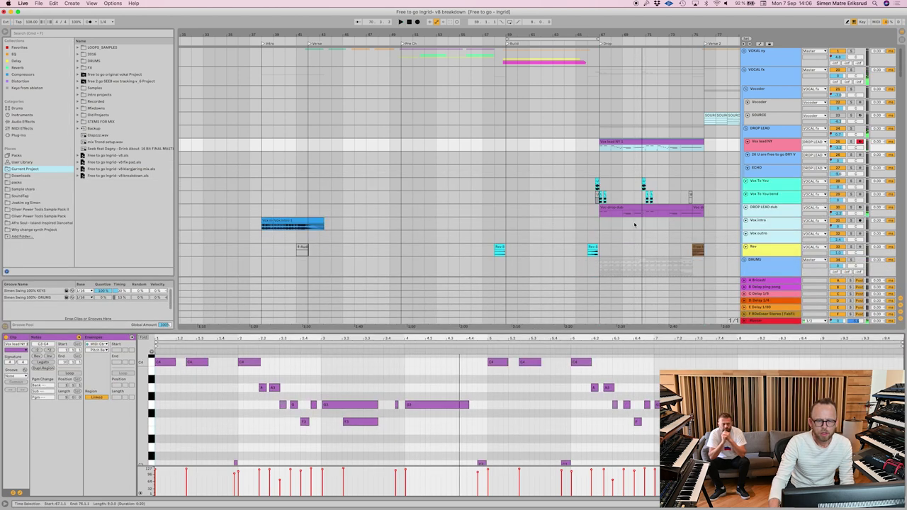
pyautogui.scroll(-1, 635, 226)
pyautogui.moveTo(646, 34); pyautogui.dragTo(462, 44)
pyautogui.click(454, 177)
pyautogui.click(858, 163)
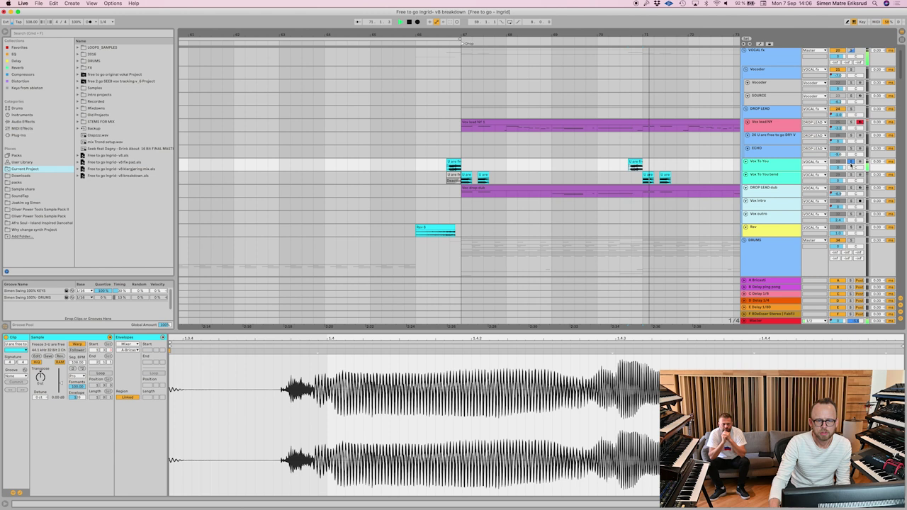
# Turn off solo on Vox To You, play the middle of the drop and inspect the track's second vocal clip.
pyautogui.click(595, 114)
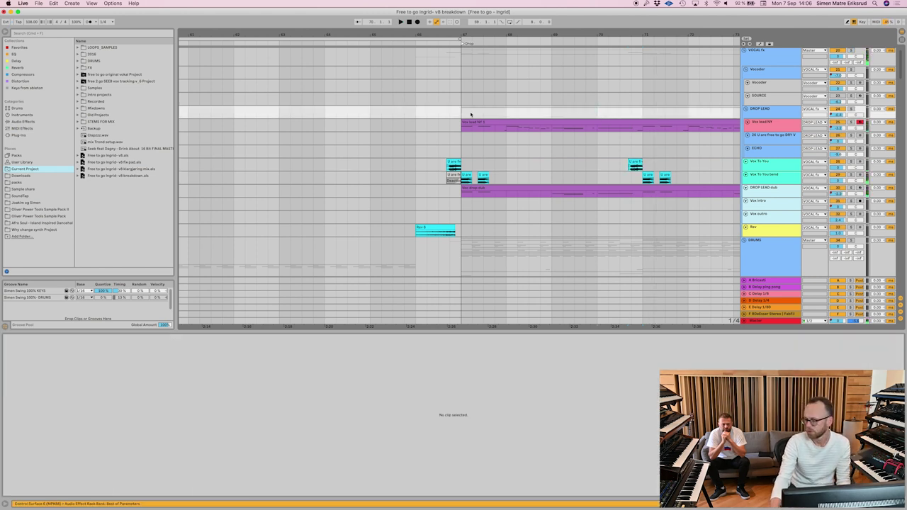
pyautogui.press('space')
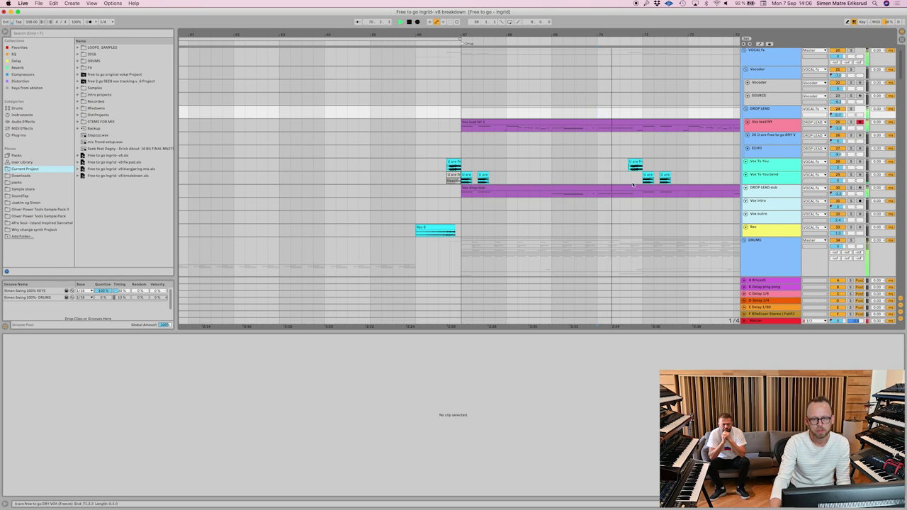
pyautogui.click(635, 166)
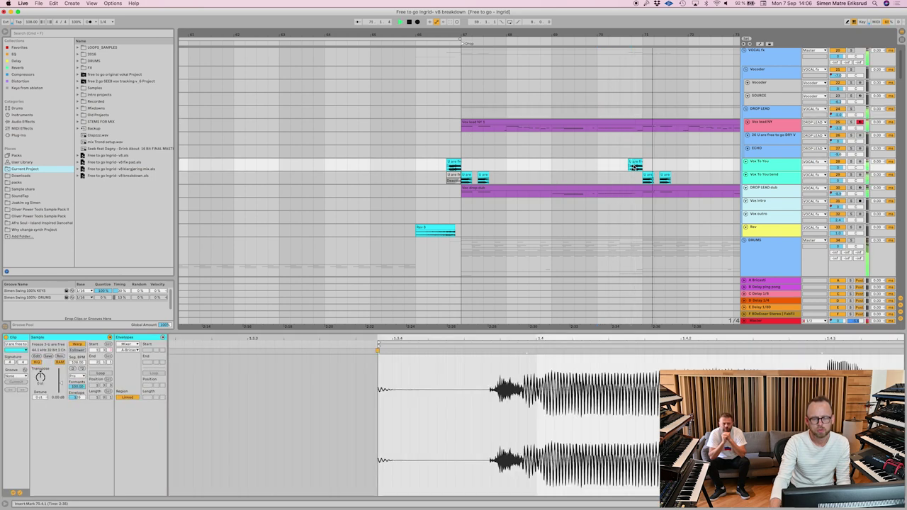
pyautogui.press('space')
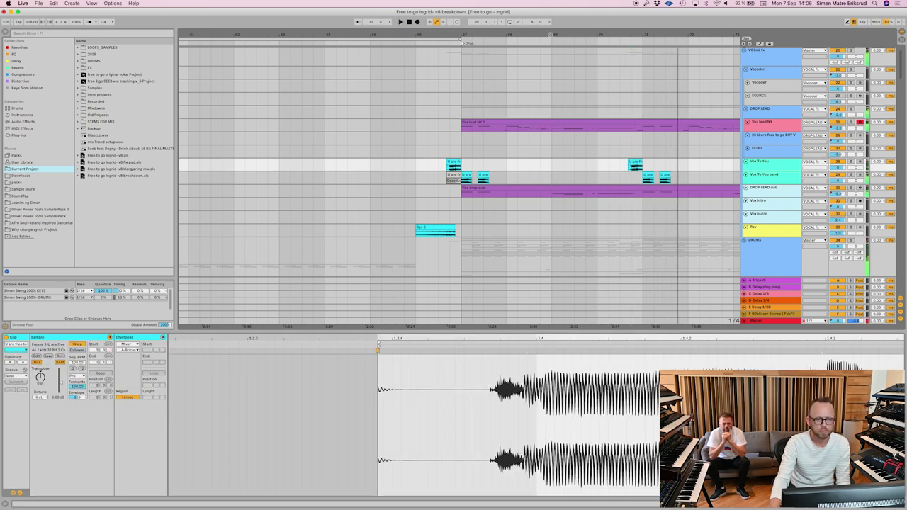
# Zoom out slightly around the drop, solo the DROP LEAD group, open its CamelPhat effect and play the lead.
pyautogui.moveTo(461, 40); pyautogui.dragTo(454, 38)
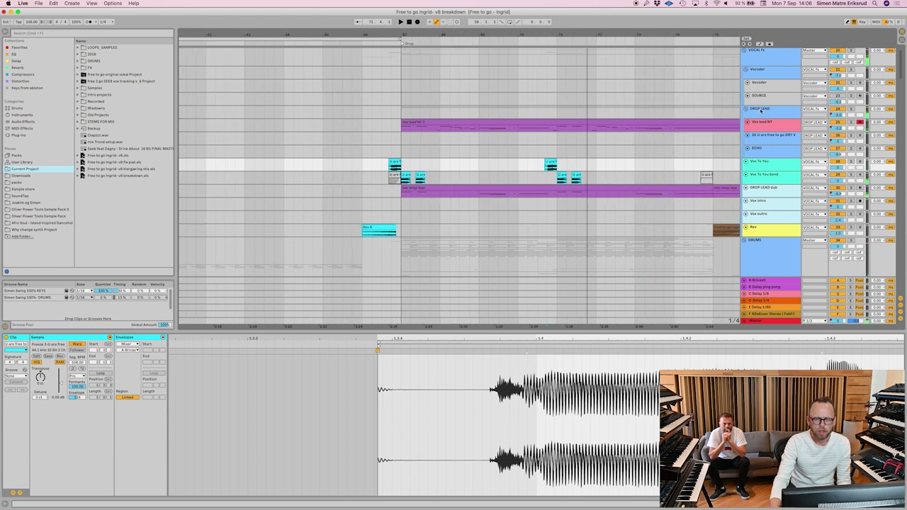
pyautogui.click(761, 110)
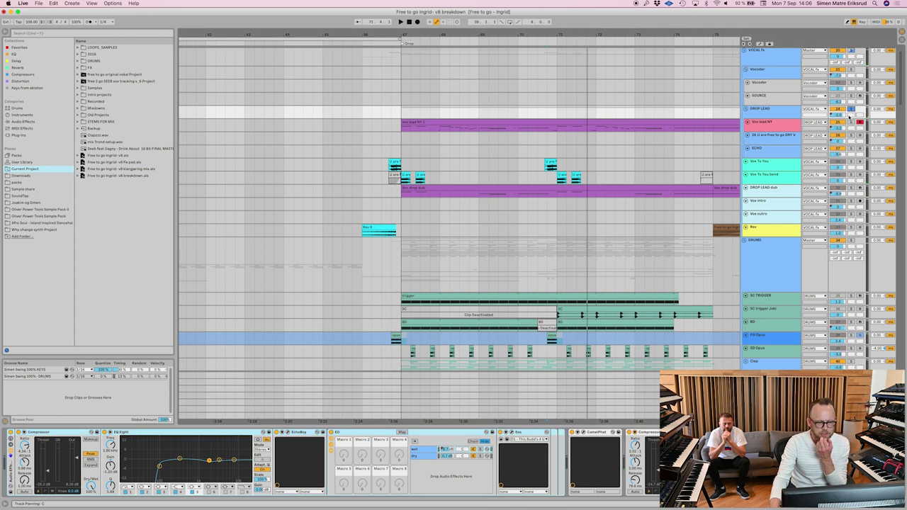
pyautogui.click(849, 107)
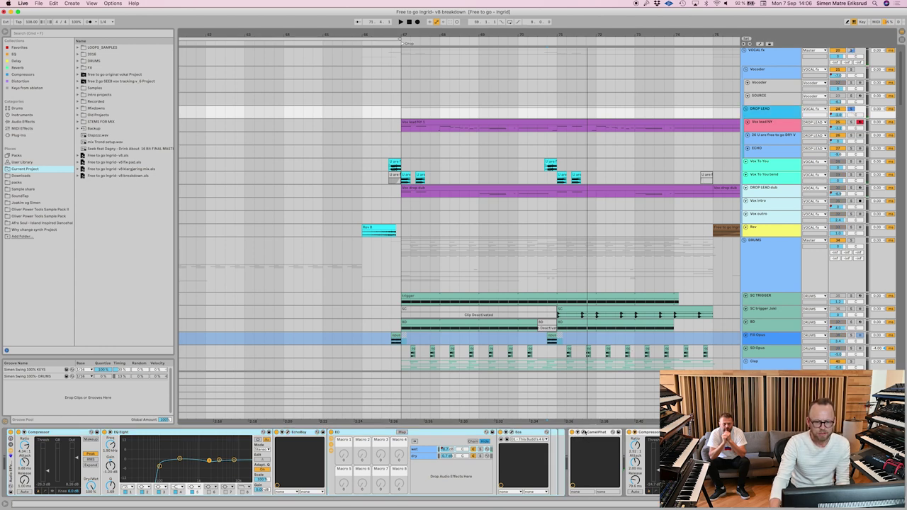
pyautogui.click(572, 433)
pyautogui.press('space')
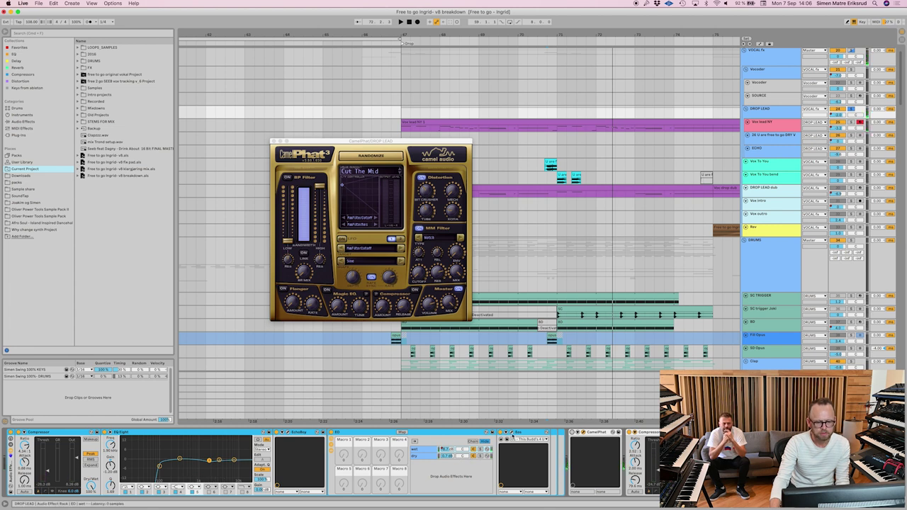
# Open the Eos reverb in the DROP LEAD group's effect rack, inspect its chains and turn off the group's solo.
pyautogui.click(510, 433)
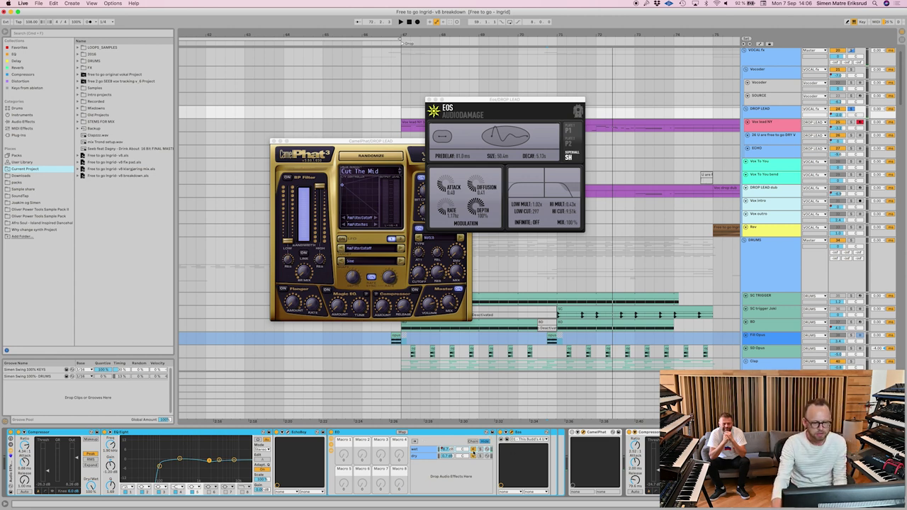
pyautogui.click(474, 452)
pyautogui.press('space')
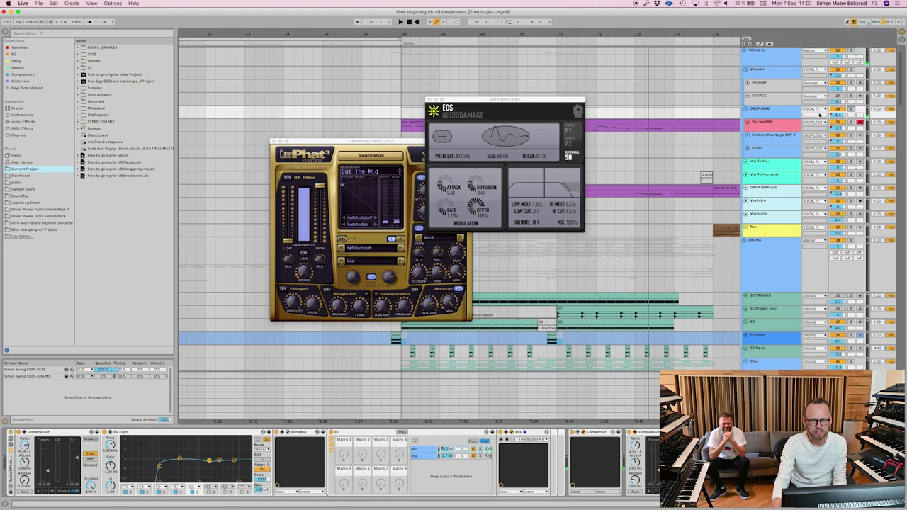
# Play the drop from late in bar 70 in the full mix and close the Eos and CamelPhat windows.
pyautogui.click(552, 36)
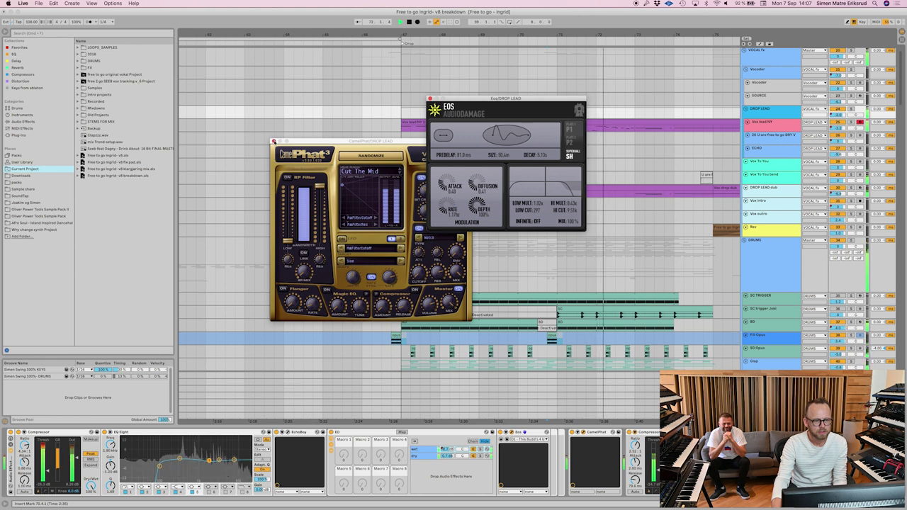
pyautogui.click(527, 99)
pyautogui.click(430, 98)
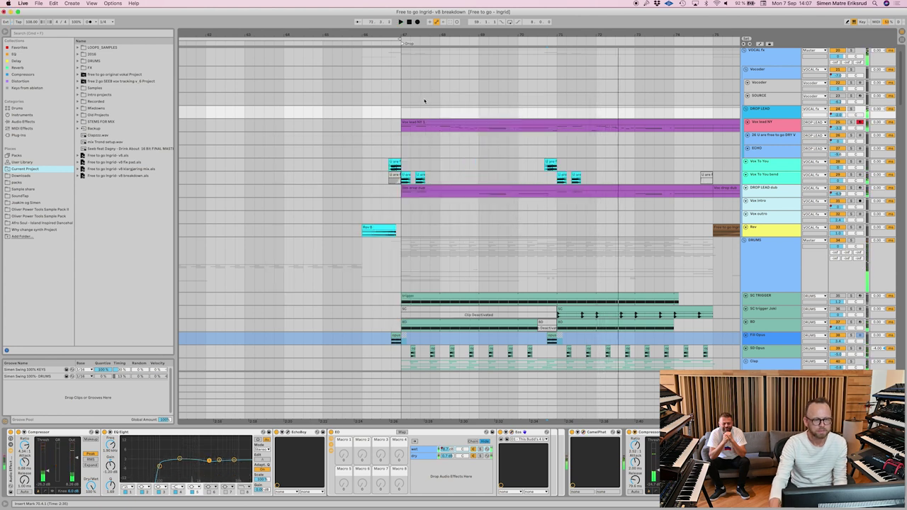
# Solo the DRUMS group, play it from the start of the drop and look through its drum and percussion tracks.
pyautogui.moveTo(416, 34); pyautogui.dragTo(414, 21)
pyautogui.scroll(-3, 423, 237)
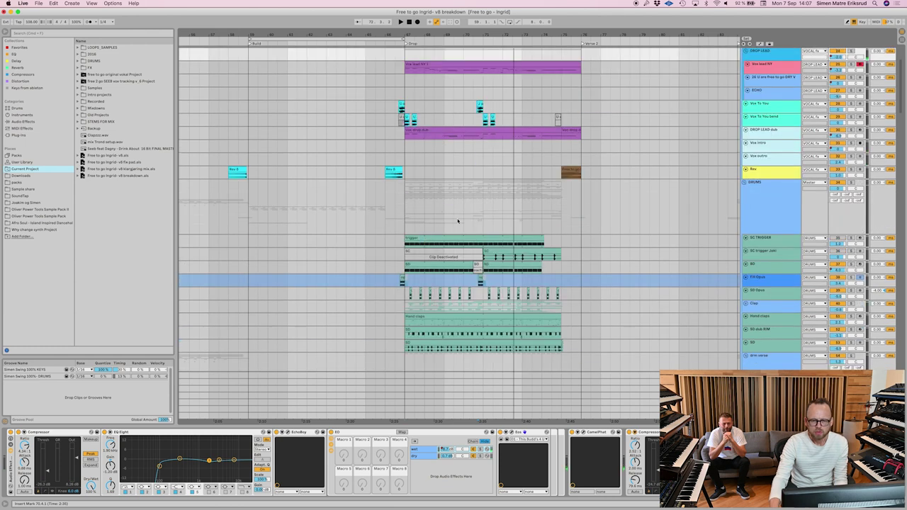
pyautogui.scroll(-3, 777, 144)
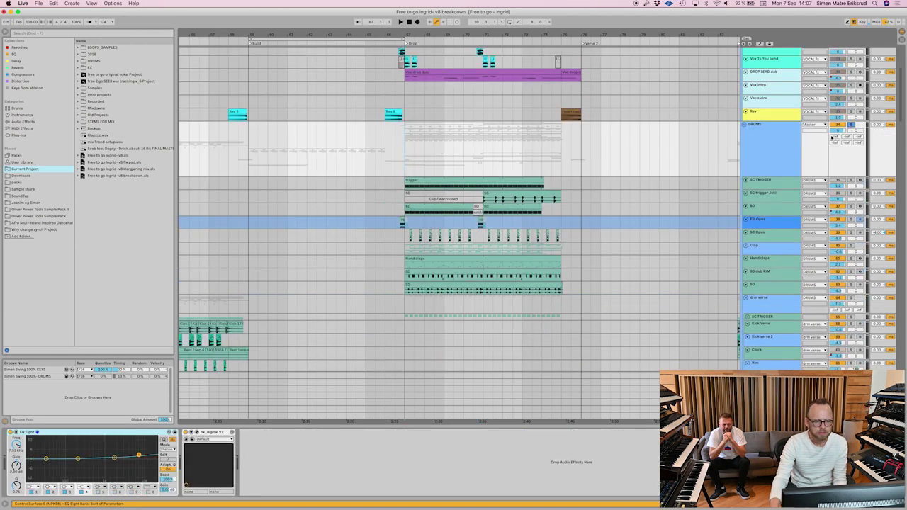
pyautogui.scroll(-9, 436, 231)
pyautogui.scroll(-11, 436, 231)
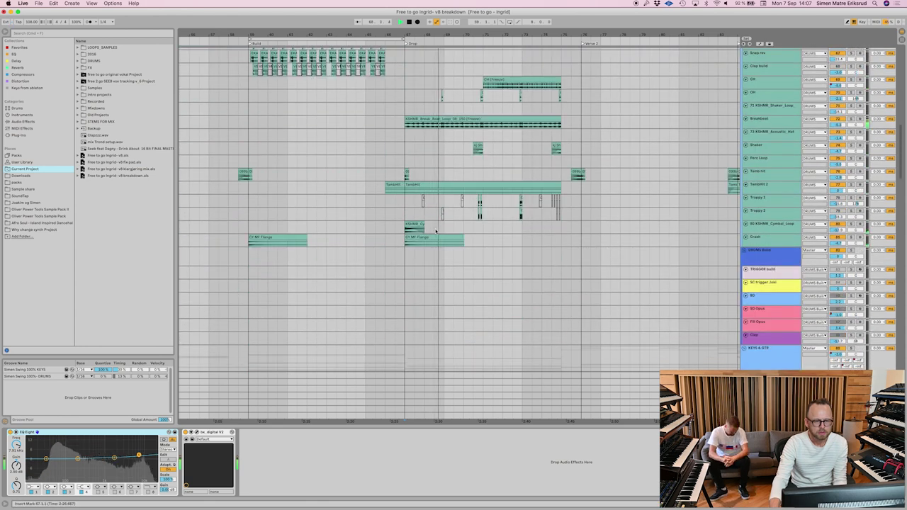
pyautogui.scroll(-14, 436, 231)
pyautogui.scroll(-6, 436, 231)
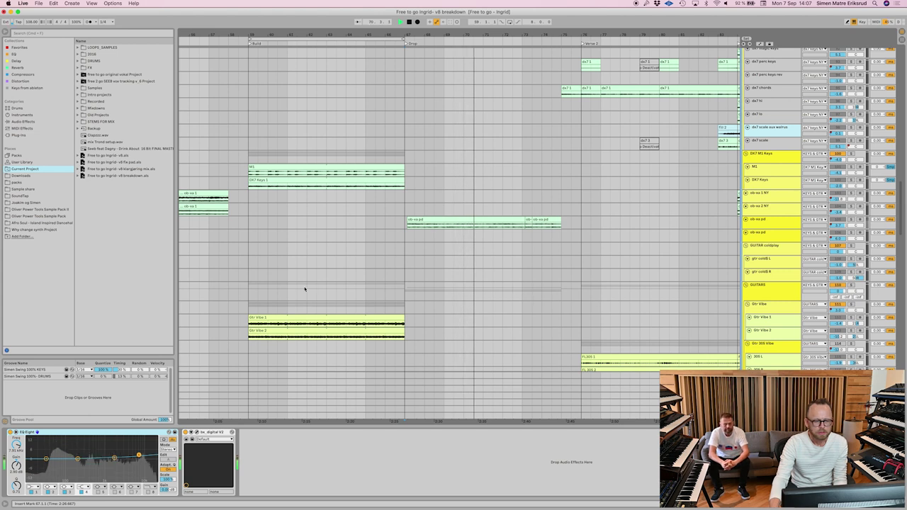
# Solo the ob-xa pd track and play its clip from the start of the drop.
pyautogui.click(403, 225)
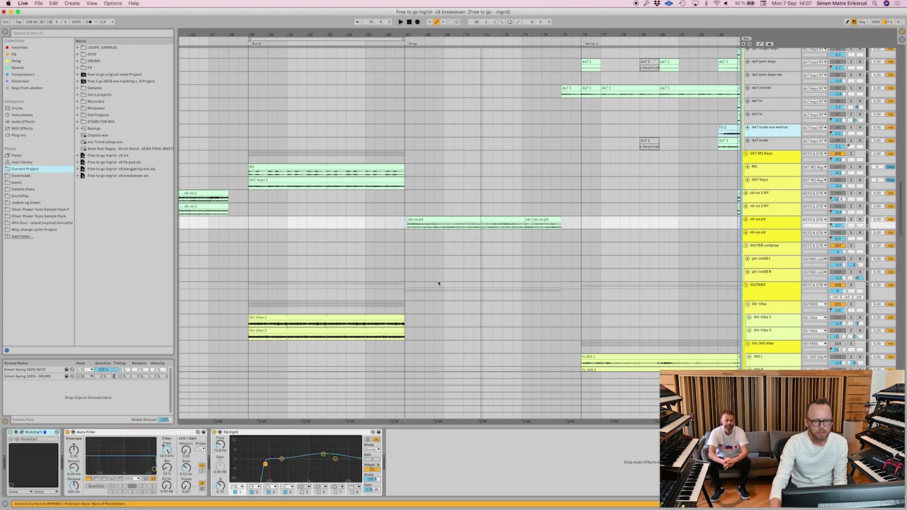
pyautogui.scroll(-11, 438, 284)
pyautogui.scroll(9, 478, 292)
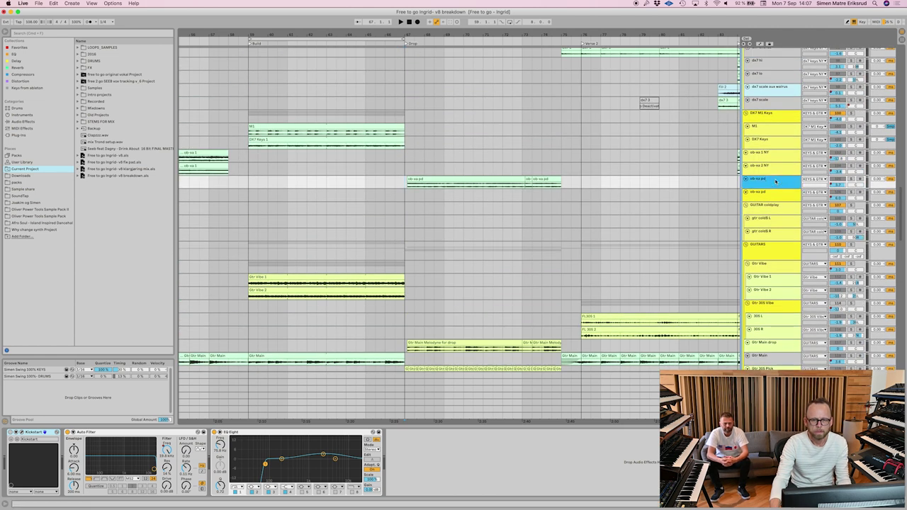
pyautogui.press('space')
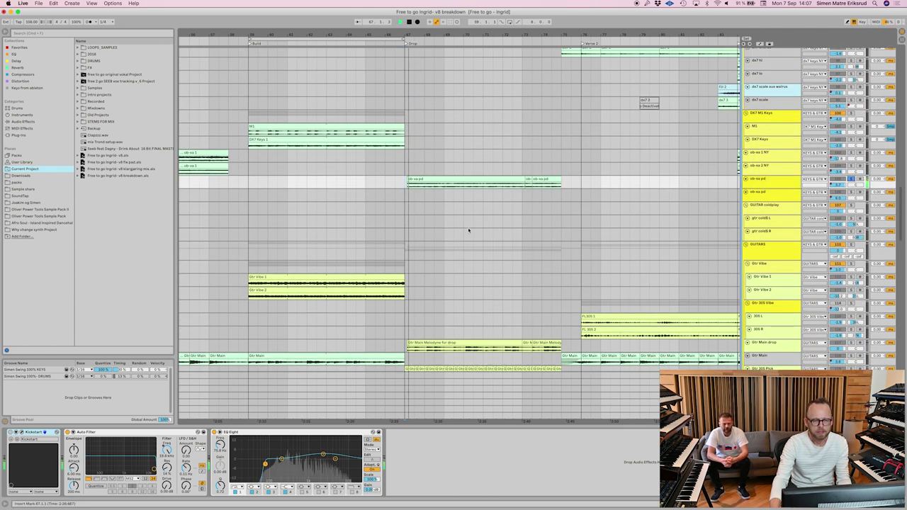
pyautogui.scroll(-3, 432, 308)
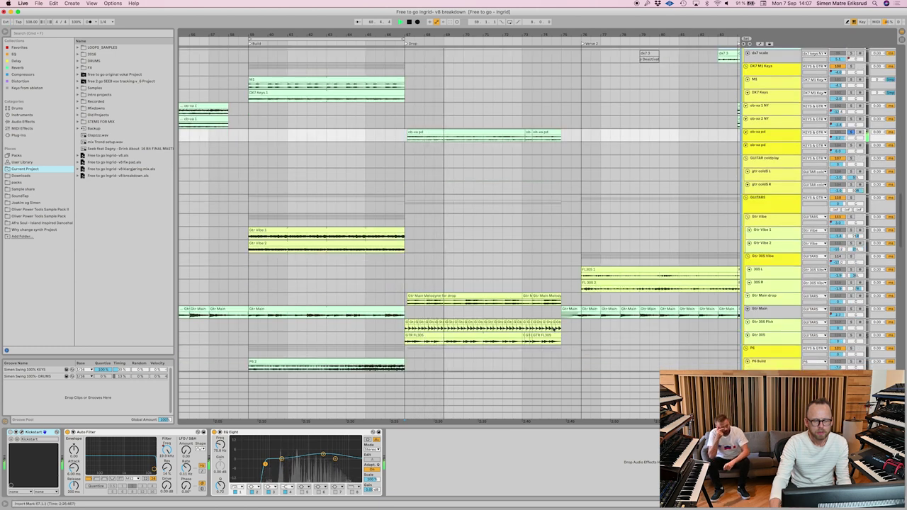
pyautogui.click(419, 131)
pyautogui.press('space')
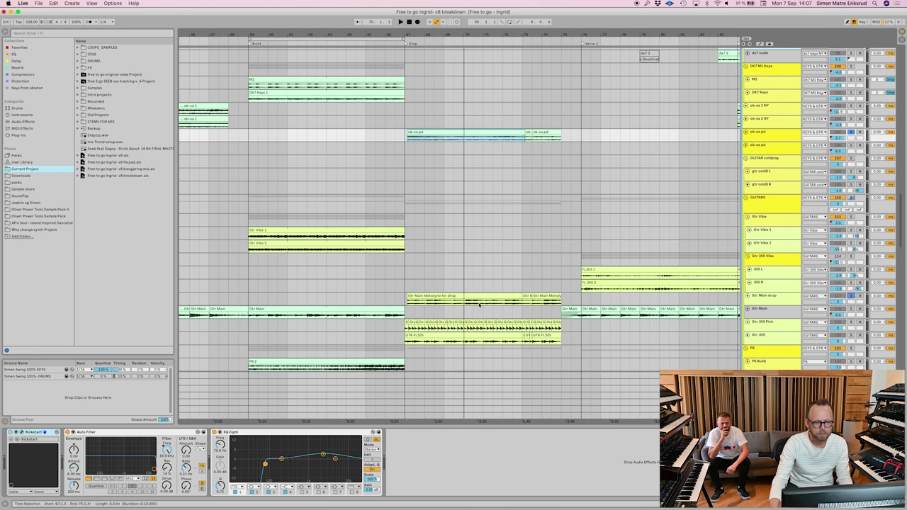
# Play the drop's guitars in solo, first Gtr Main drop on its own and after that Gtr 305 Pick together with Gtr 305.
pyautogui.click(765, 296)
pyautogui.press('space')
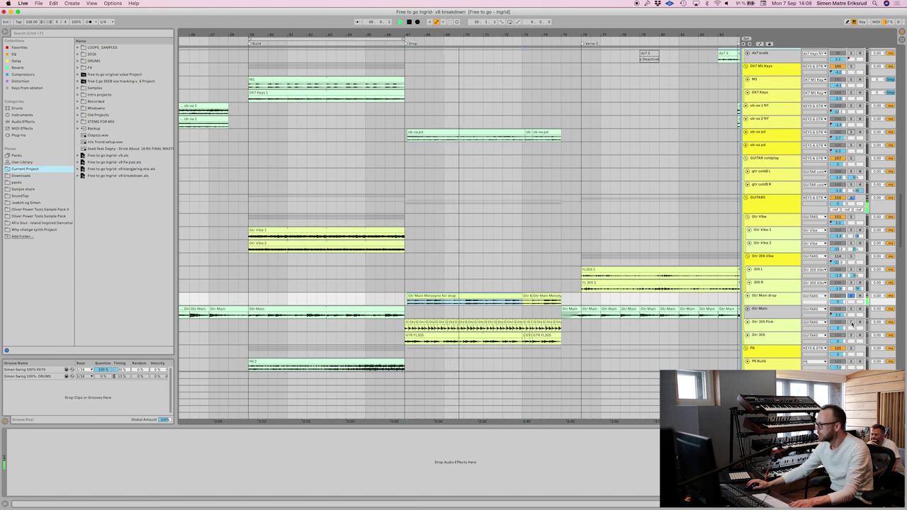
pyautogui.press('space')
pyautogui.press('space')
pyautogui.scroll(-5, 439, 343)
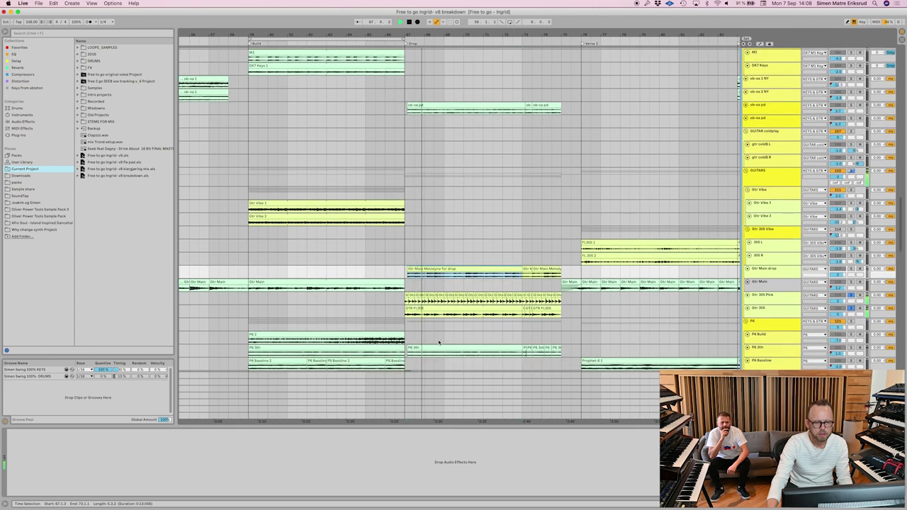
pyautogui.scroll(-2, 428, 335)
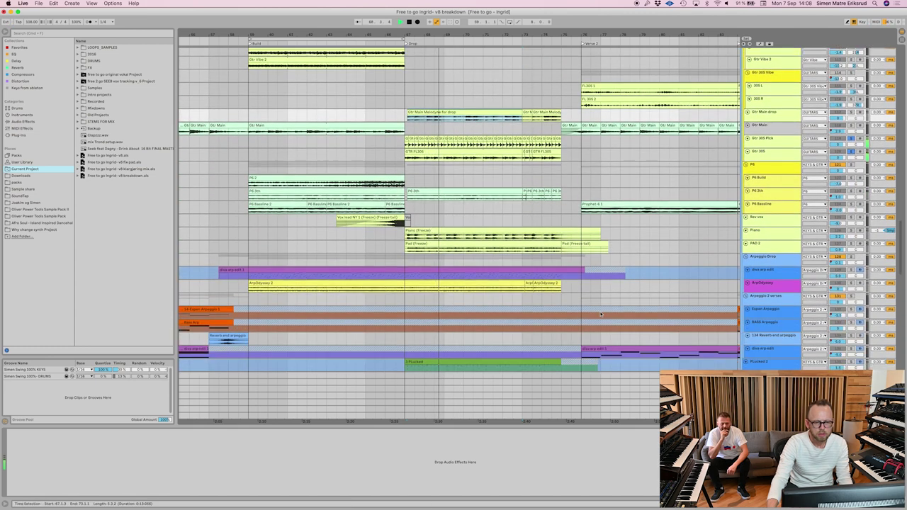
# Solo the P6 3th, Piano and PAD 2 tracks one at a time and play each from the drop's start.
pyautogui.press('space')
pyautogui.click(854, 192)
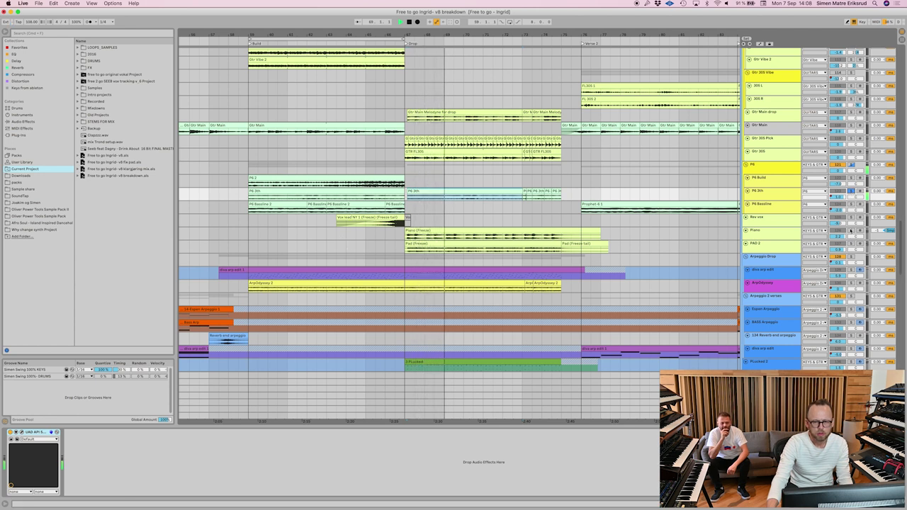
pyautogui.click(409, 231)
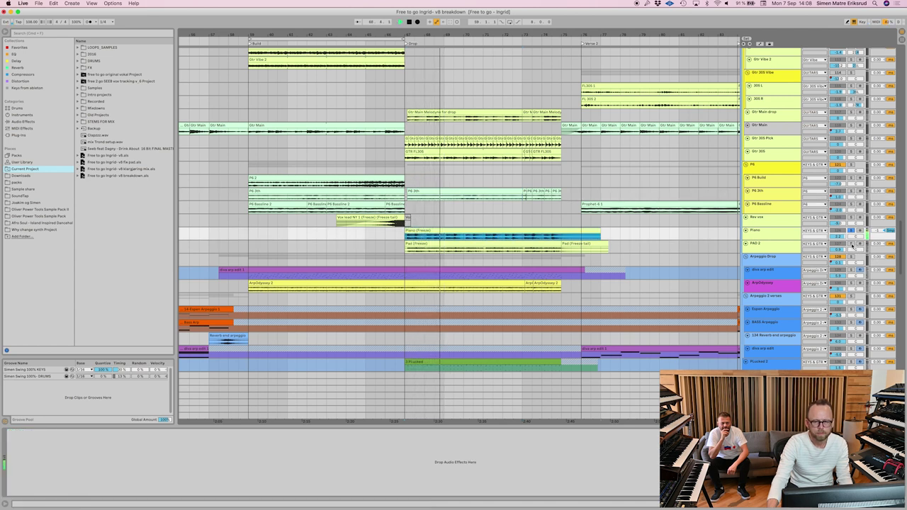
pyautogui.click(851, 244)
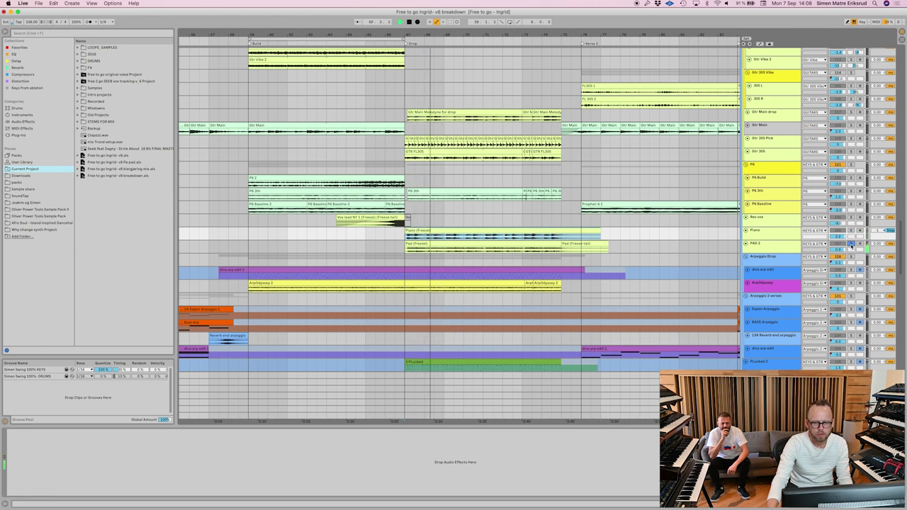
# Solo the Arpeggio Drop group, Plucked 2 and Bass Neutron one at a time and play each in the drop.
pyautogui.click(771, 264)
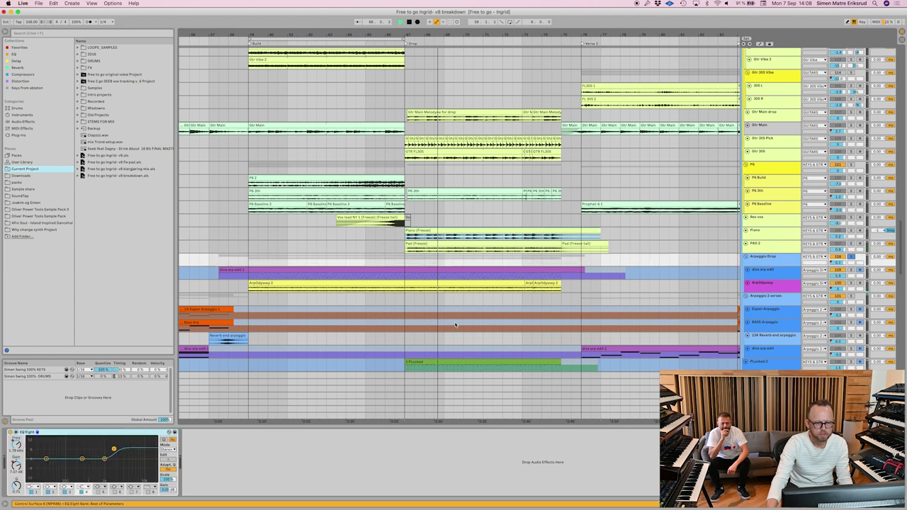
pyautogui.scroll(-6, 376, 303)
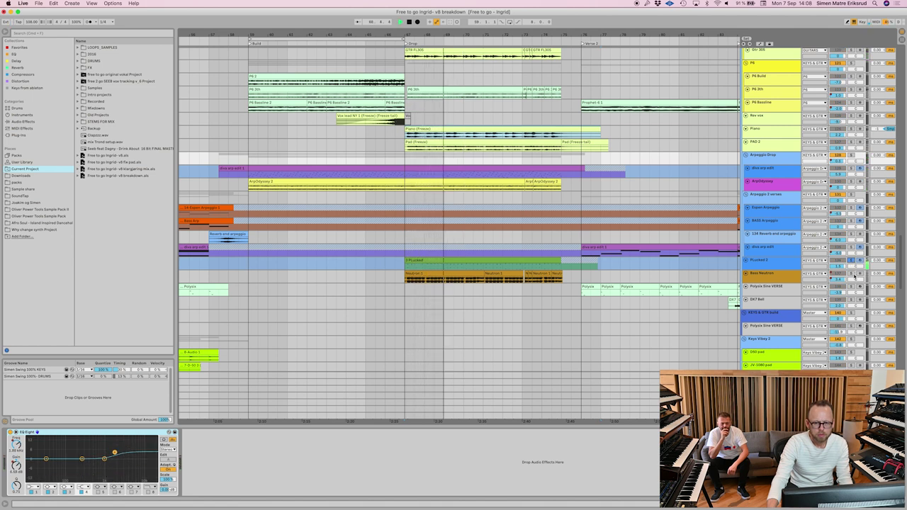
pyautogui.click(853, 275)
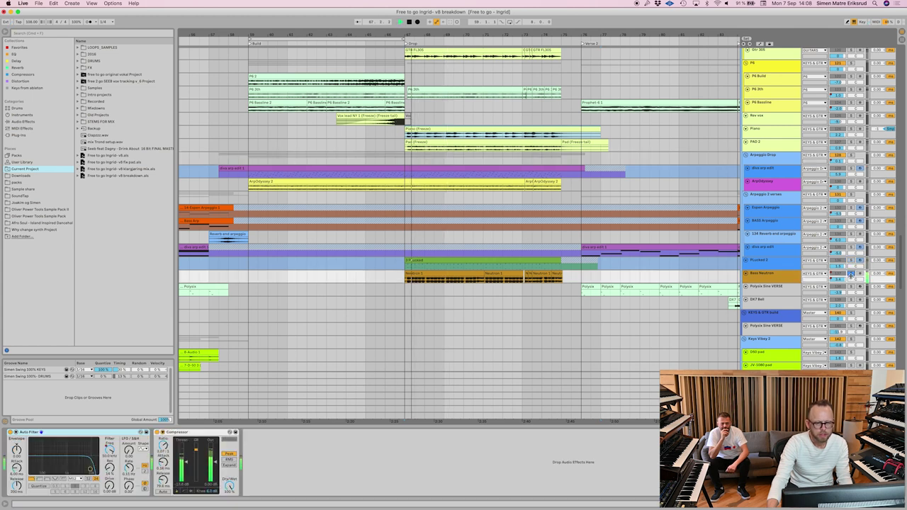
# Solo the Arp adds track in the KEYS 2 group and play its audio clip from the drop's start.
pyautogui.scroll(-10, 461, 310)
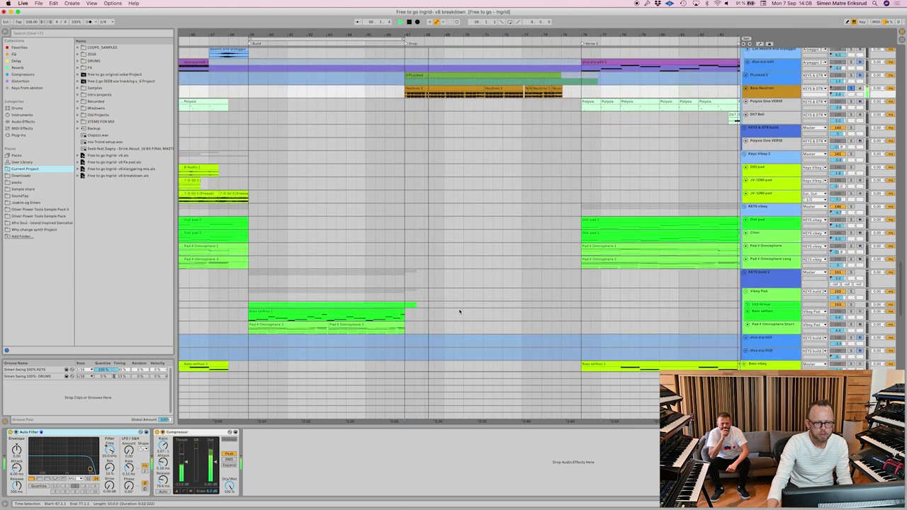
pyautogui.scroll(-7, 460, 312)
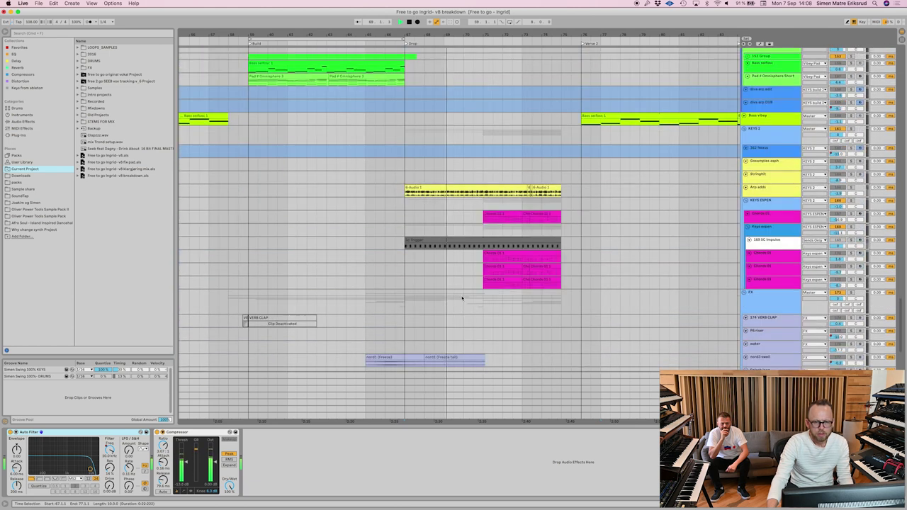
pyautogui.press('space')
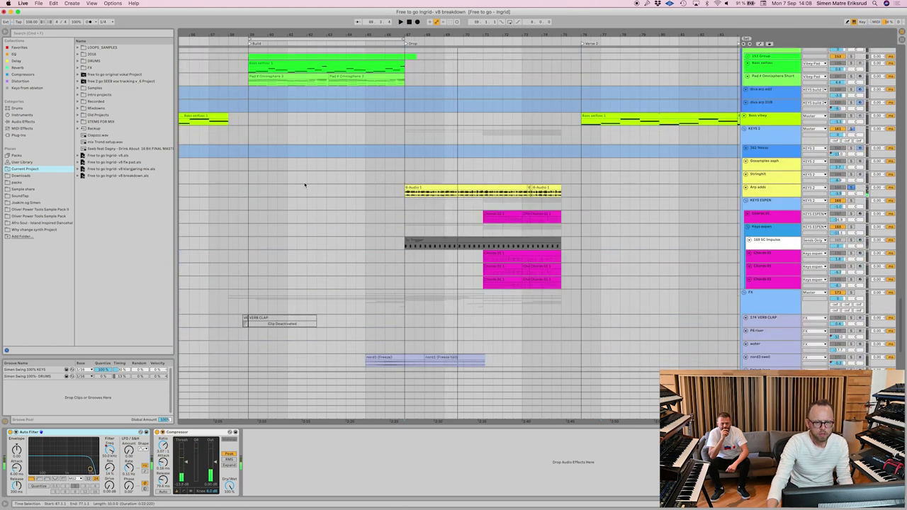
pyautogui.click(417, 191)
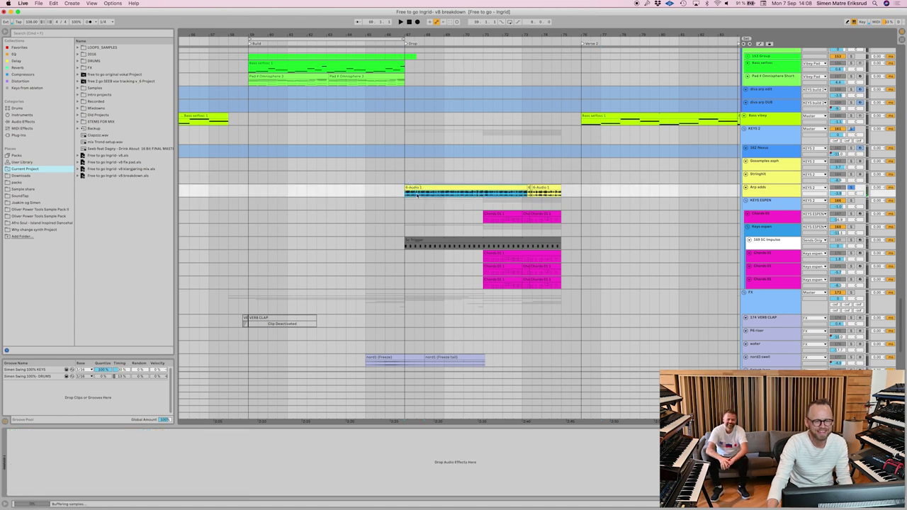
pyautogui.press('space')
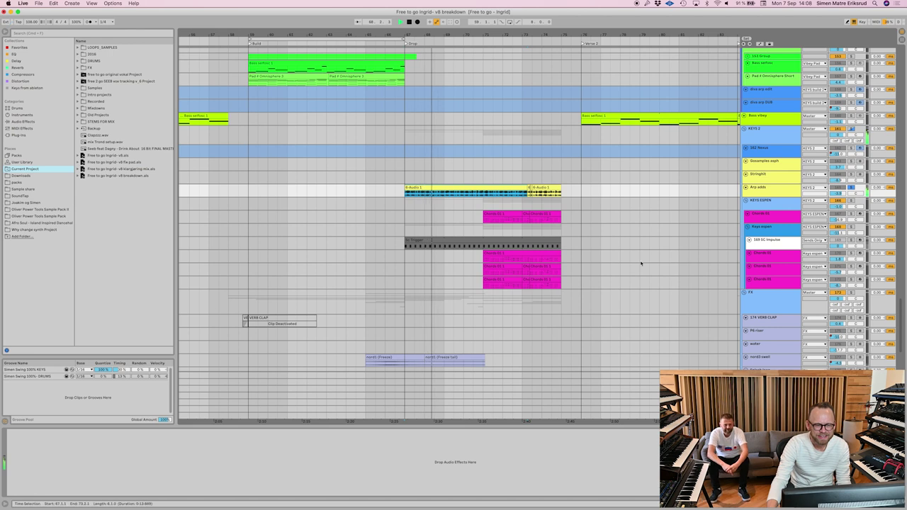
# Play the KEYS ESPEN chords in the drop's second half, first soloed and then unsoloed in the full mix.
pyautogui.moveTo(484, 287); pyautogui.dragTo(564, 262)
pyautogui.moveTo(851, 182); pyautogui.dragTo(853, 200)
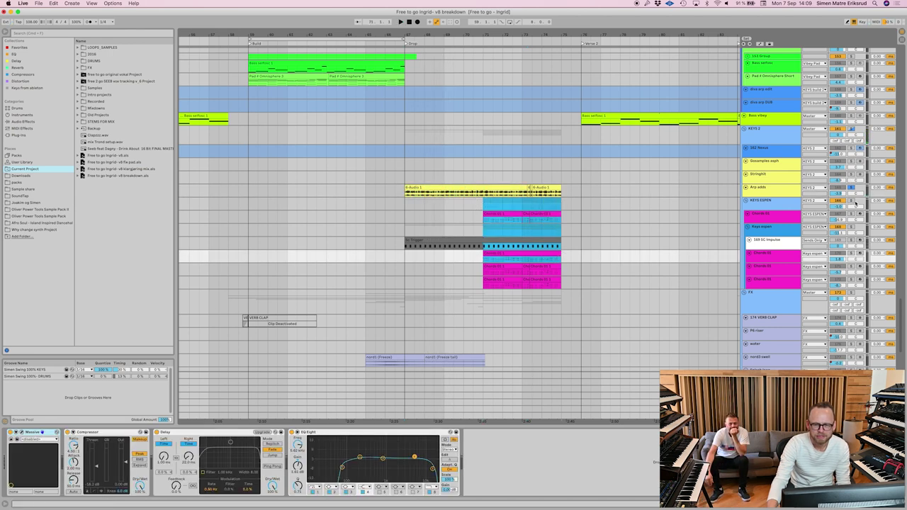
pyautogui.press('space')
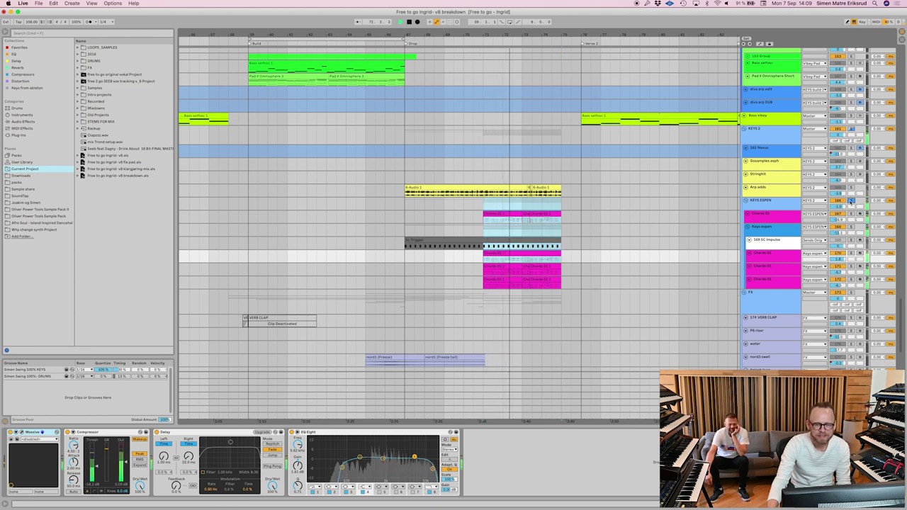
pyautogui.press('space')
pyautogui.press('space')
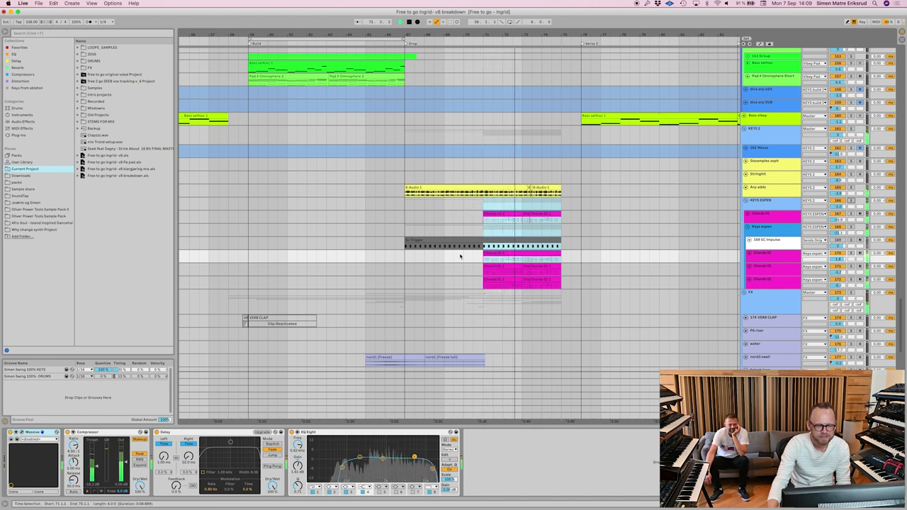
# Look through the effects tracks, solo the FX group and select the crash clip in the middle of the drop.
pyautogui.scroll(-6, 423, 304)
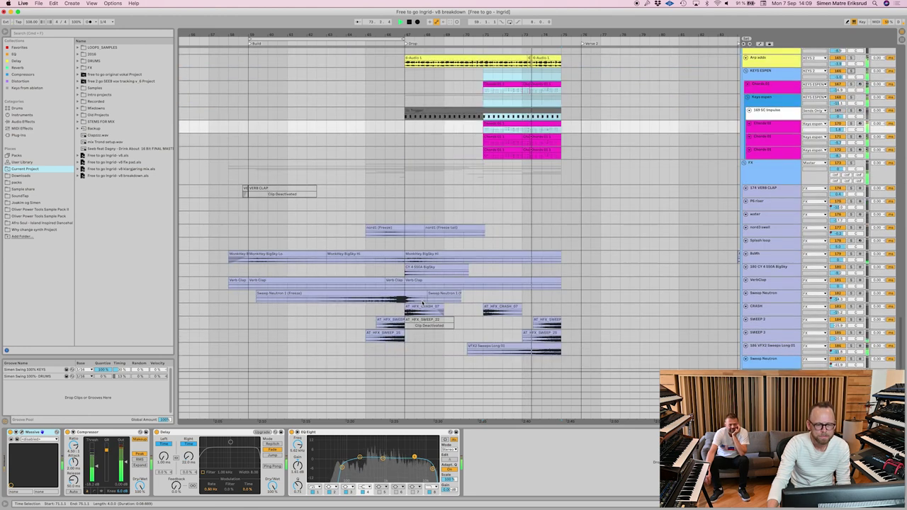
pyautogui.scroll(-3, 423, 304)
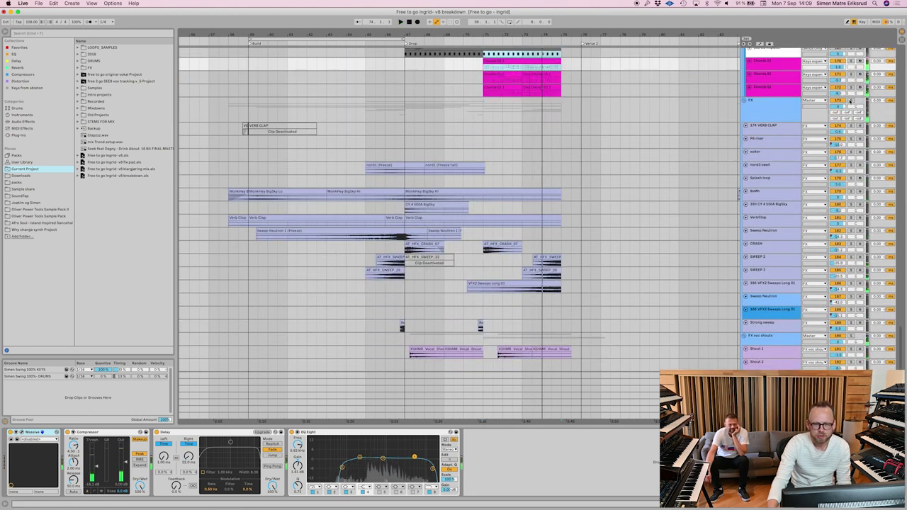
pyautogui.click(496, 248)
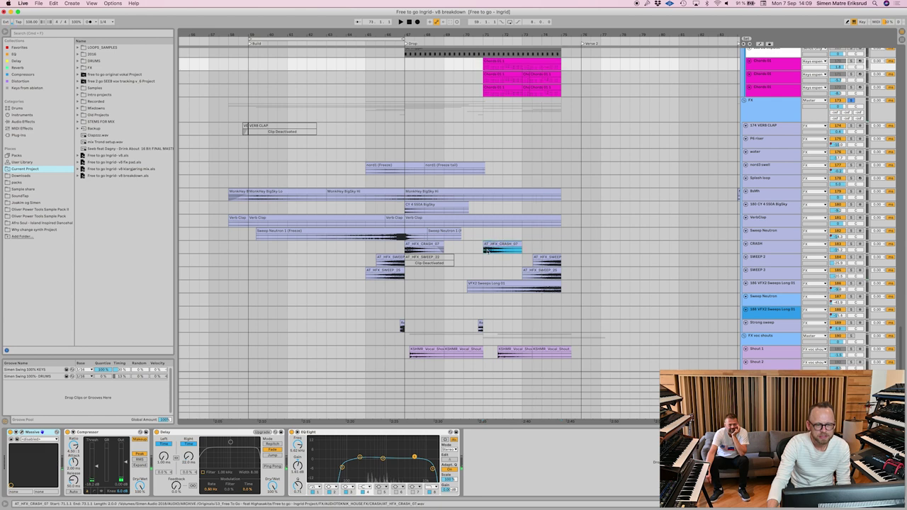
pyautogui.click(543, 167)
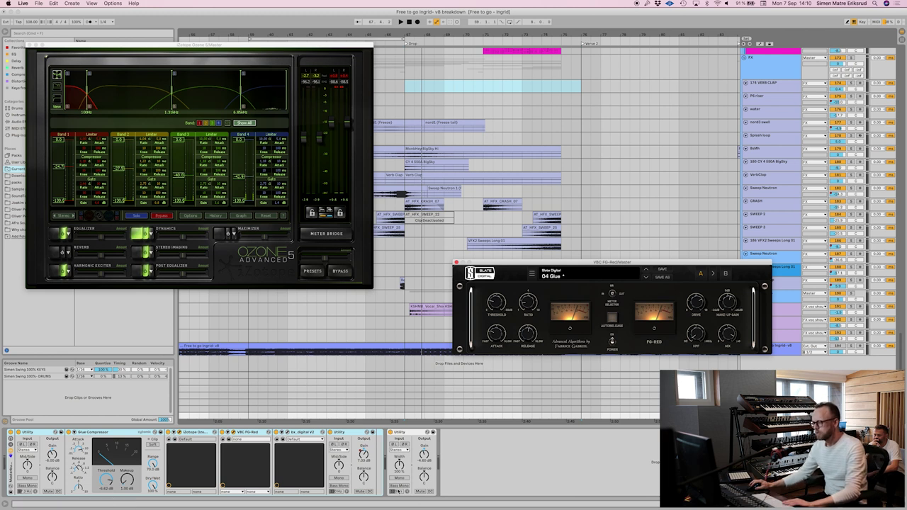
# Play short passages of the drop in the full mix through the master chain to check the Ozone 5 processing.
pyautogui.press('space')
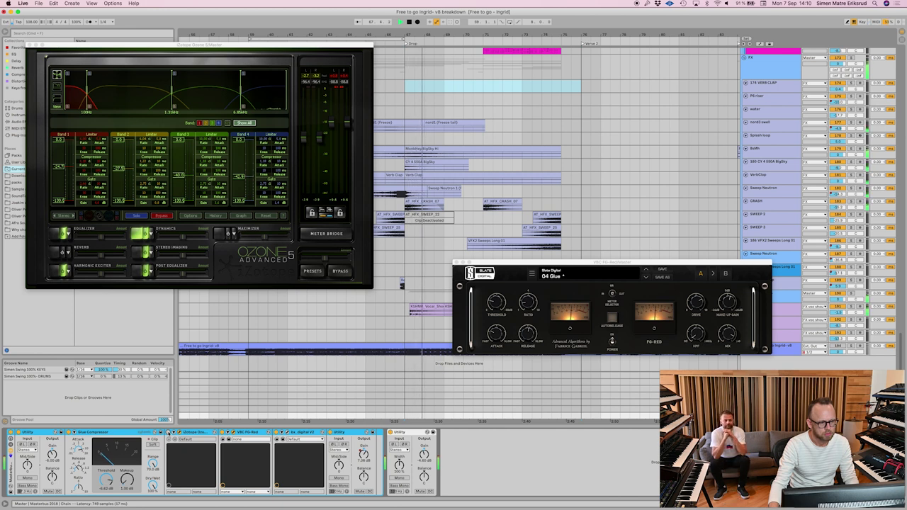
pyautogui.press('space')
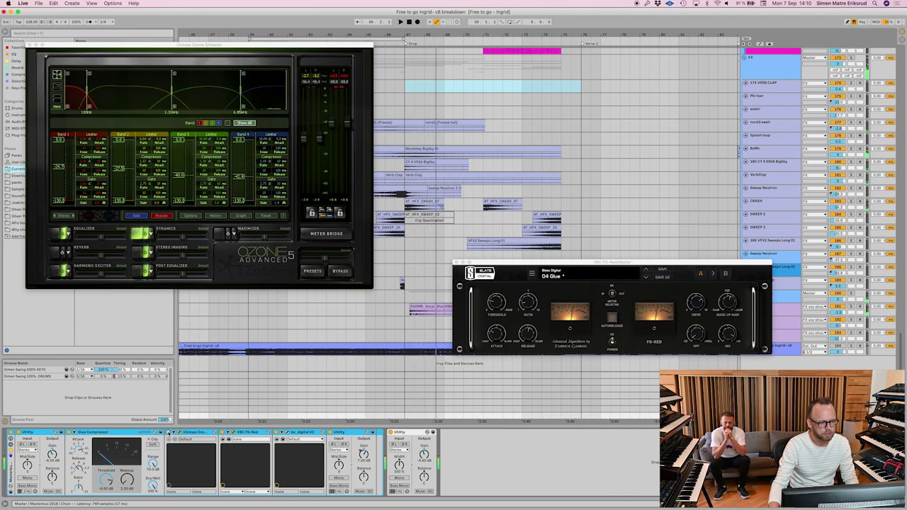
pyautogui.press('space')
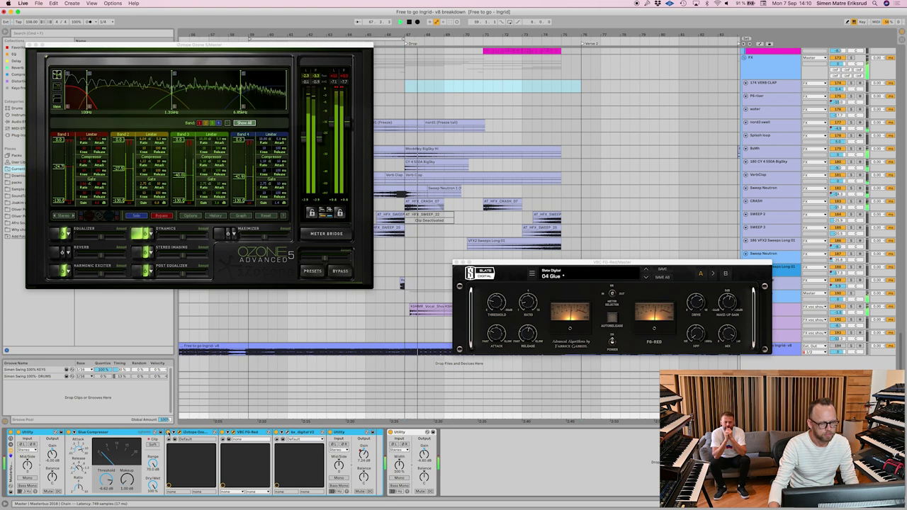
pyautogui.press('space')
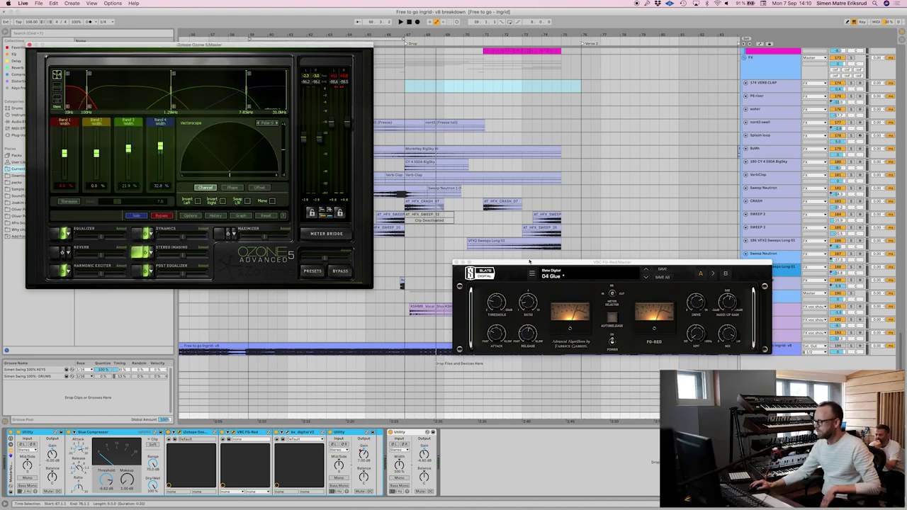
# Move the VBC FG-Red compressor window beside Ozone, toggle the compressor on the master chain and play the drop.
pyautogui.moveTo(528, 268); pyautogui.dragTo(461, 103)
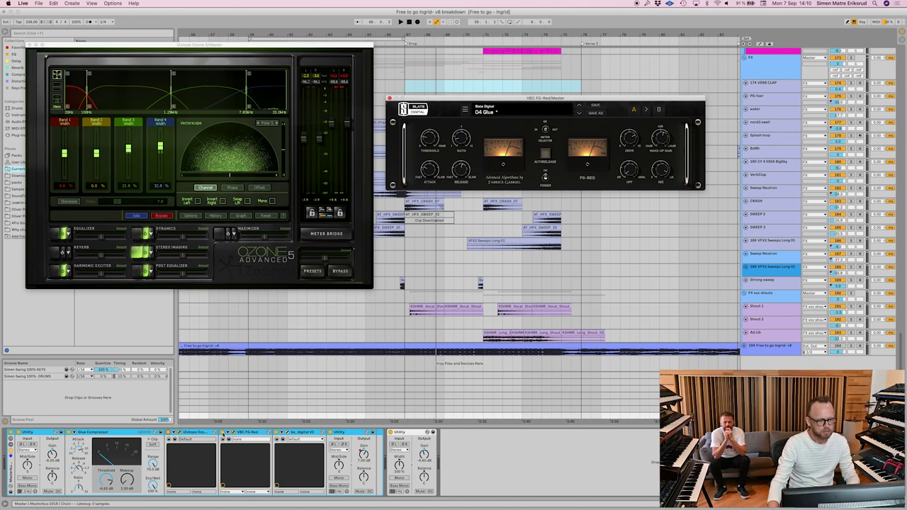
pyautogui.click(222, 432)
pyautogui.press('space')
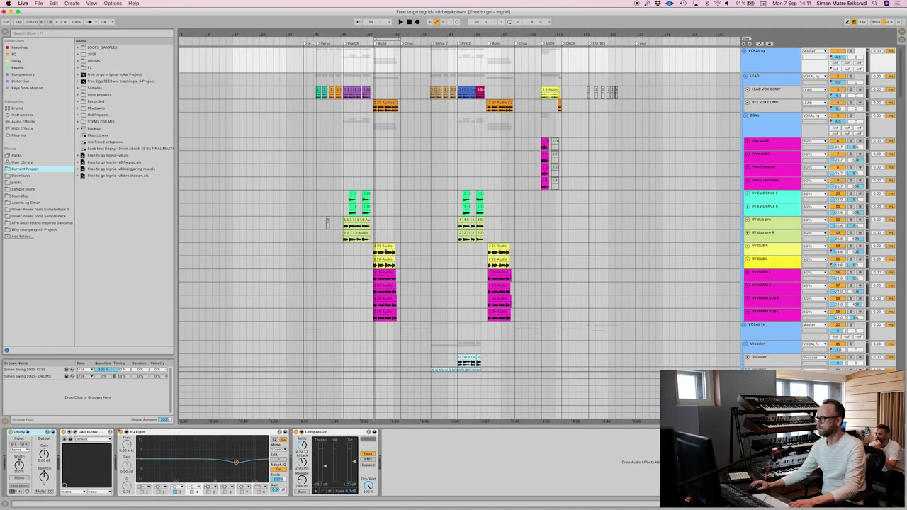
# Solo the backing vocal tracks from BV DUB R to BV HARM DUB L and play them in the first build.
pyautogui.scroll(4, 367, 76)
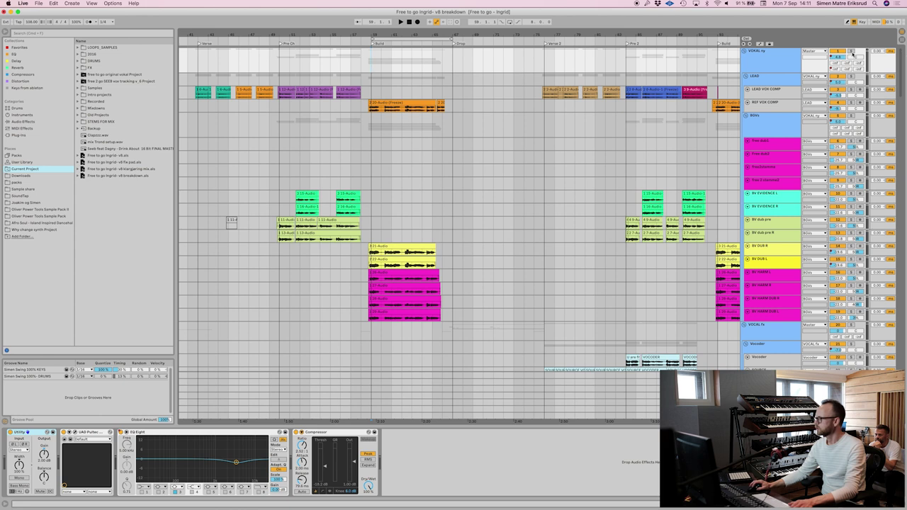
pyautogui.click(789, 253)
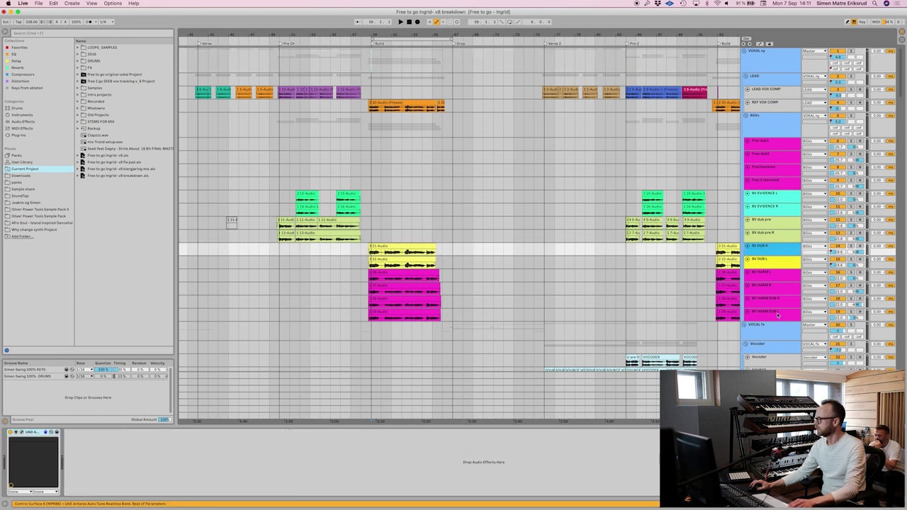
pyautogui.keyDown('shift'); pyautogui.click(783, 312); pyautogui.keyUp('shift')
pyautogui.press('space')
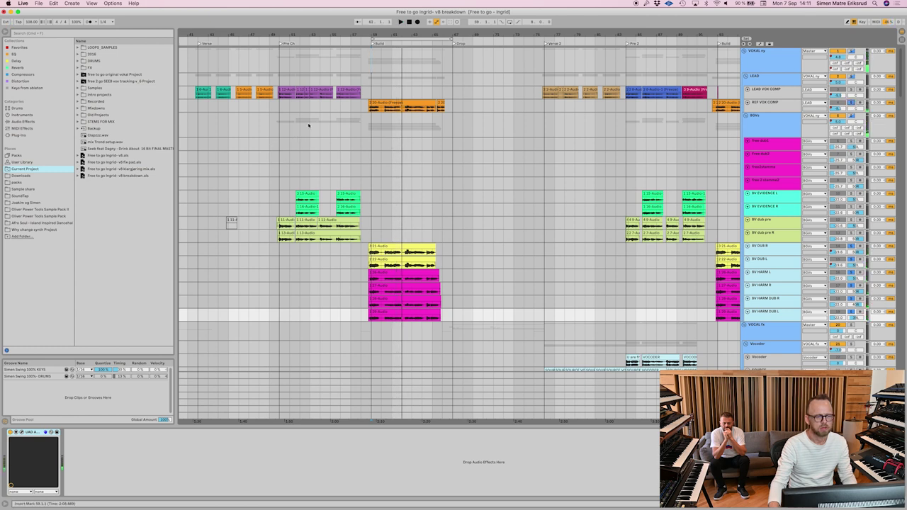
pyautogui.click(359, 128)
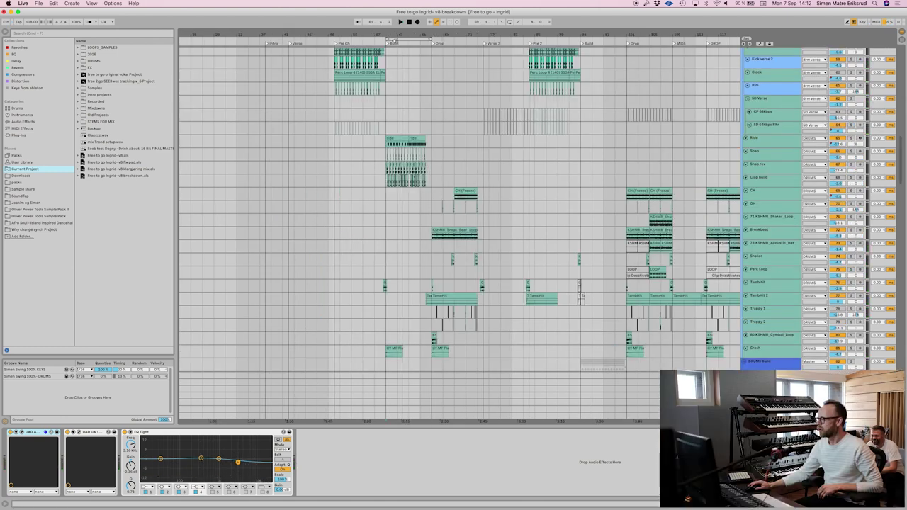
pyautogui.moveTo(353, 44); pyautogui.dragTo(354, 39)
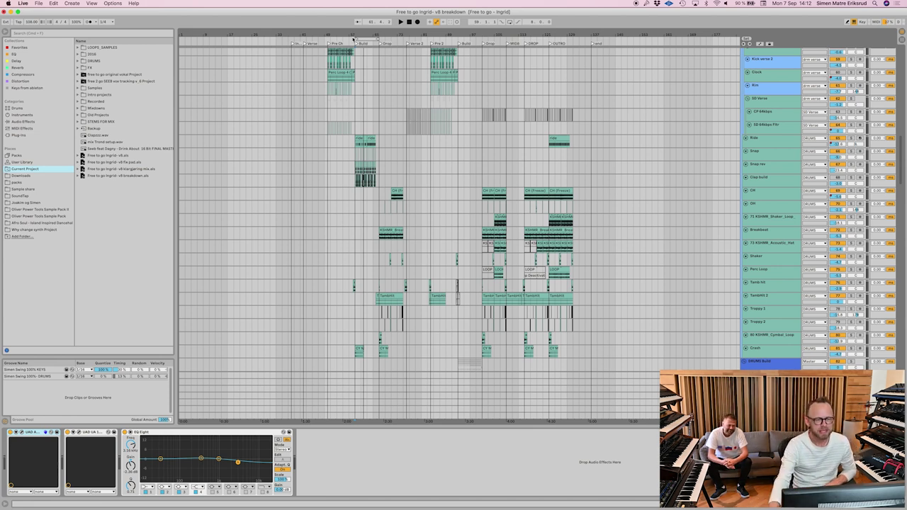
pyautogui.scroll(-10, 714, 259)
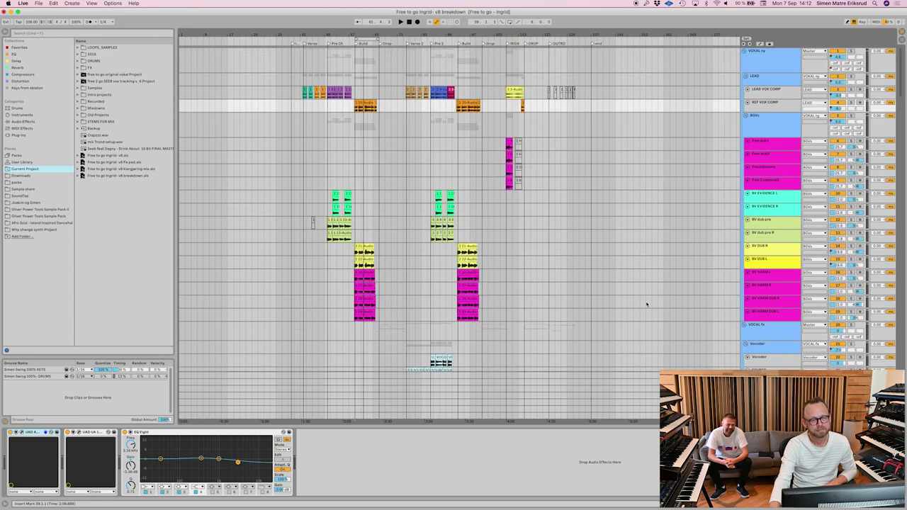